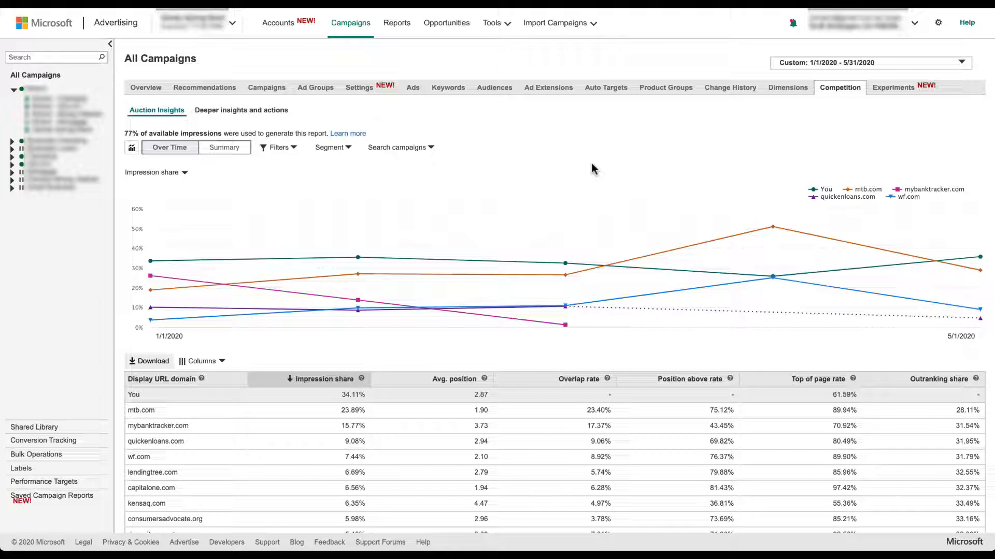
Try removing the Overlap rate column from the auction insights table's column set, and discard the change.
scroll(651, 356, down, 4)
scroll(652, 357, down, 1)
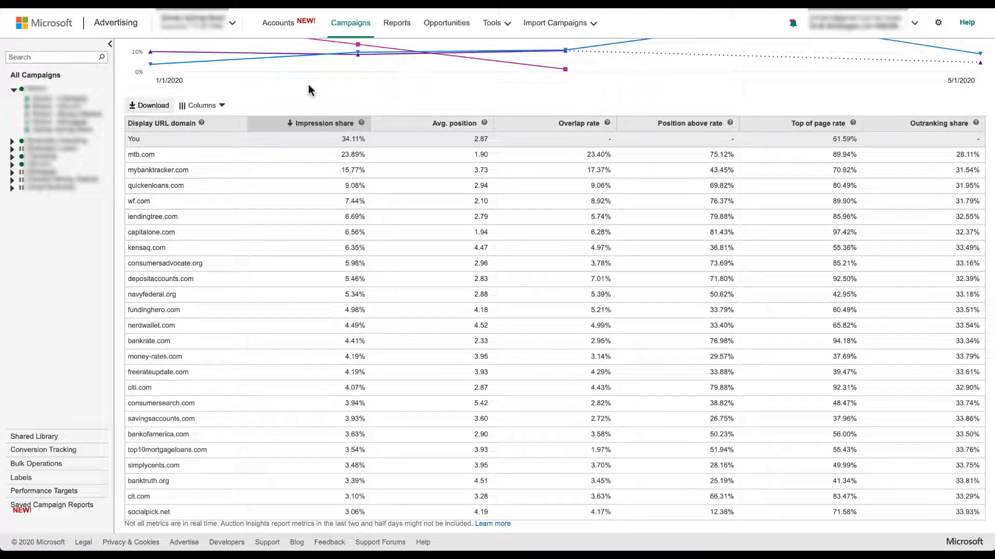
click(223, 107)
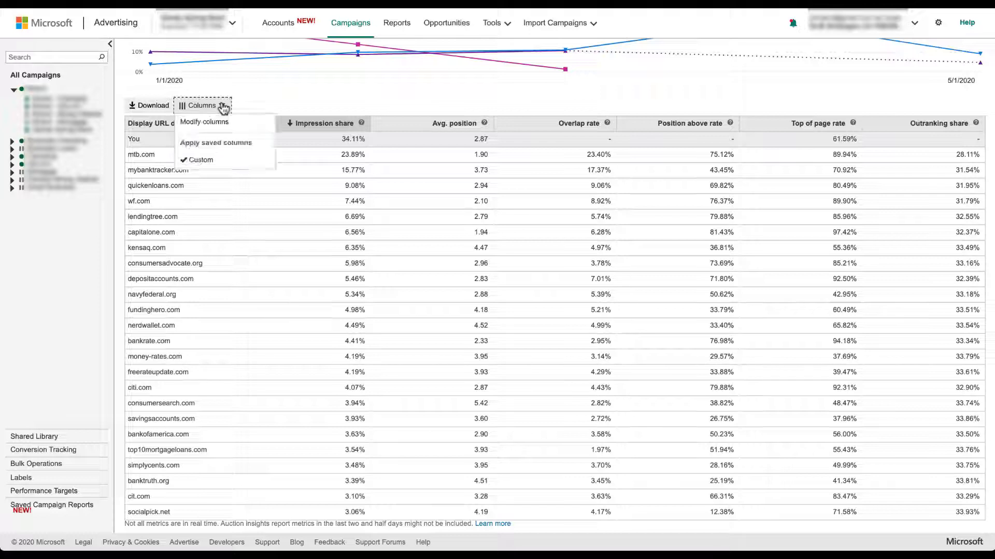
click(212, 122)
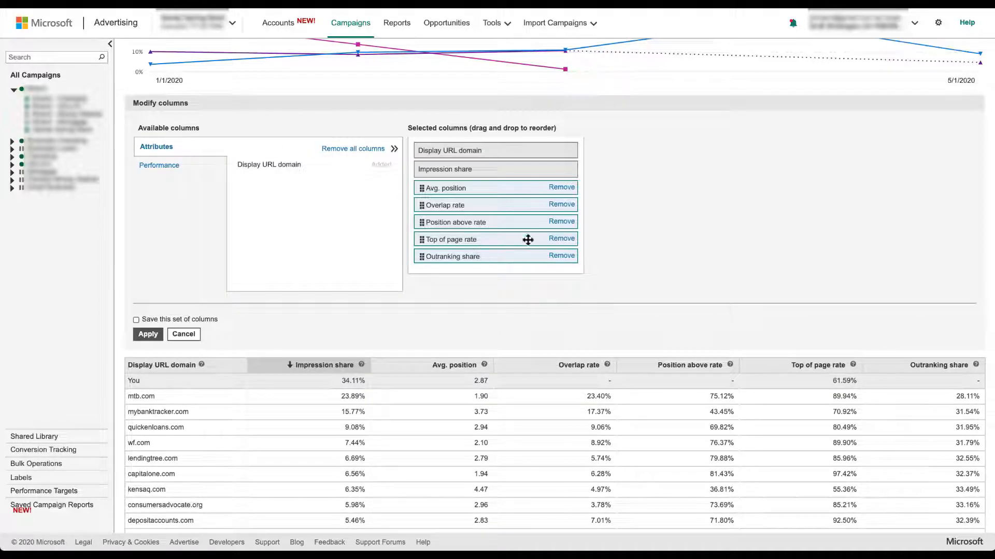
click(161, 173)
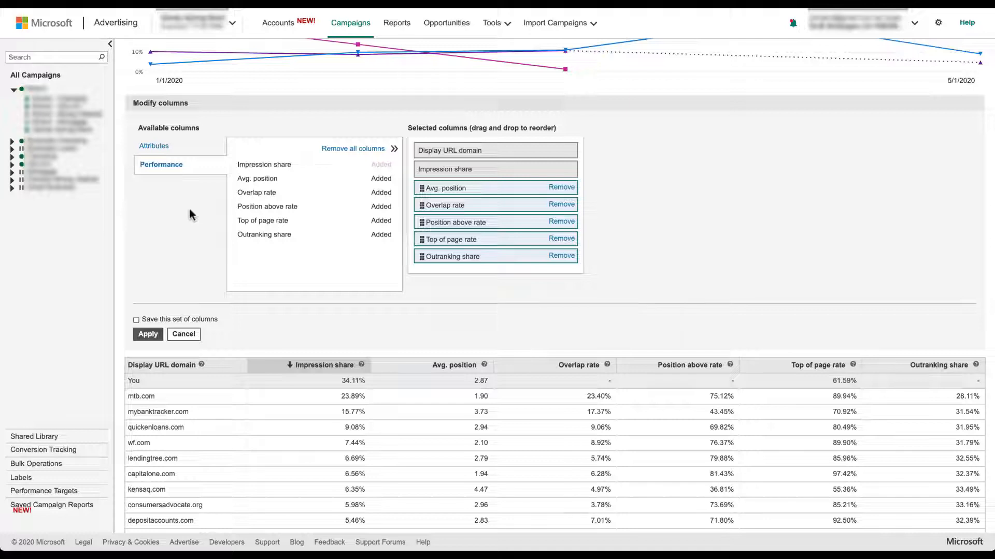
click(563, 205)
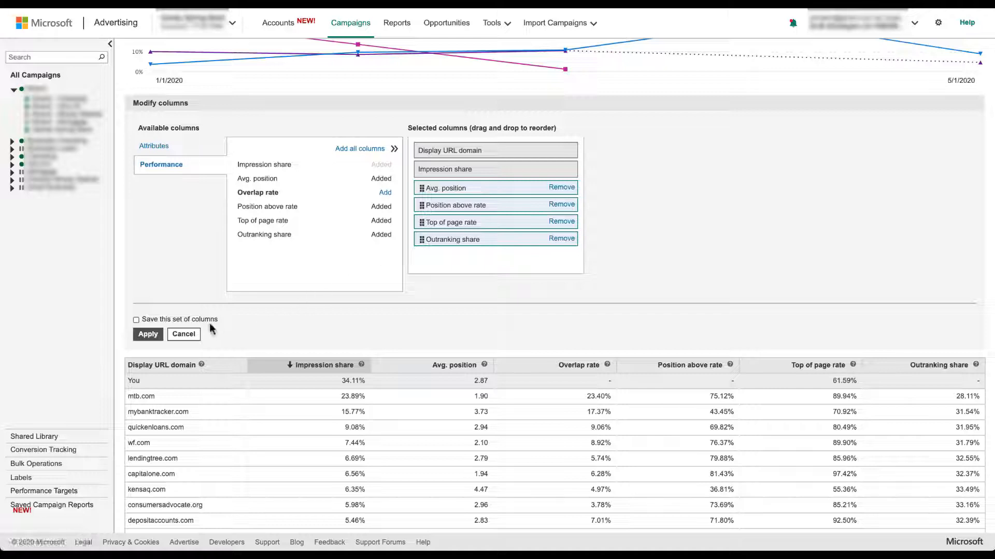
click(184, 334)
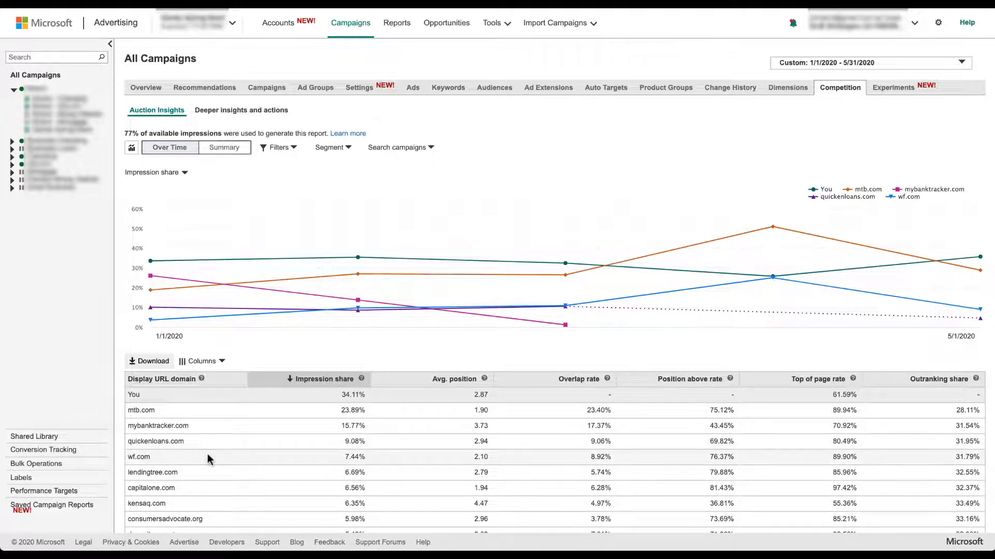
Sort the auction insights table by Avg. position, and return it to sorting by Impression share.
click(415, 384)
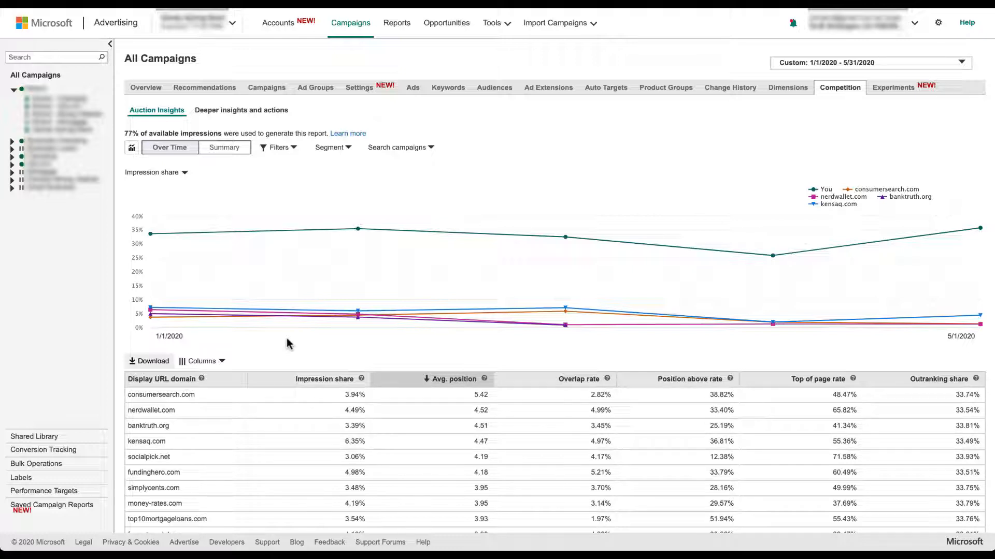
click(270, 380)
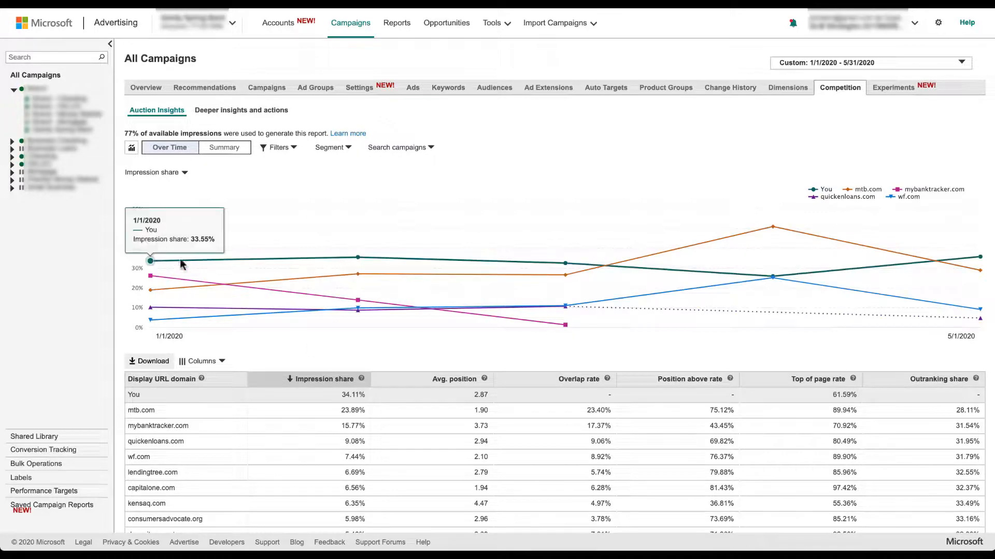
mouse_move(332, 283)
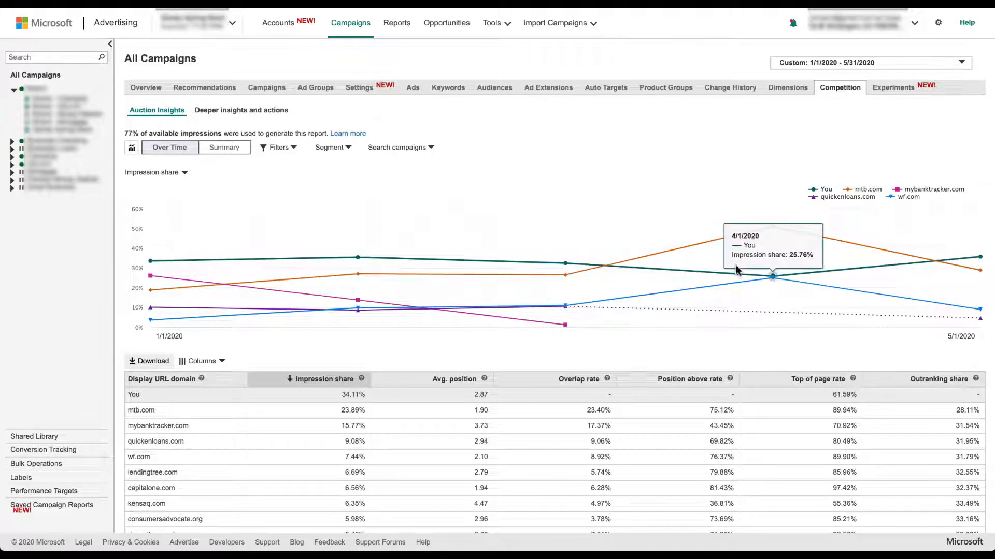
mouse_move(812, 249)
mouse_move(934, 298)
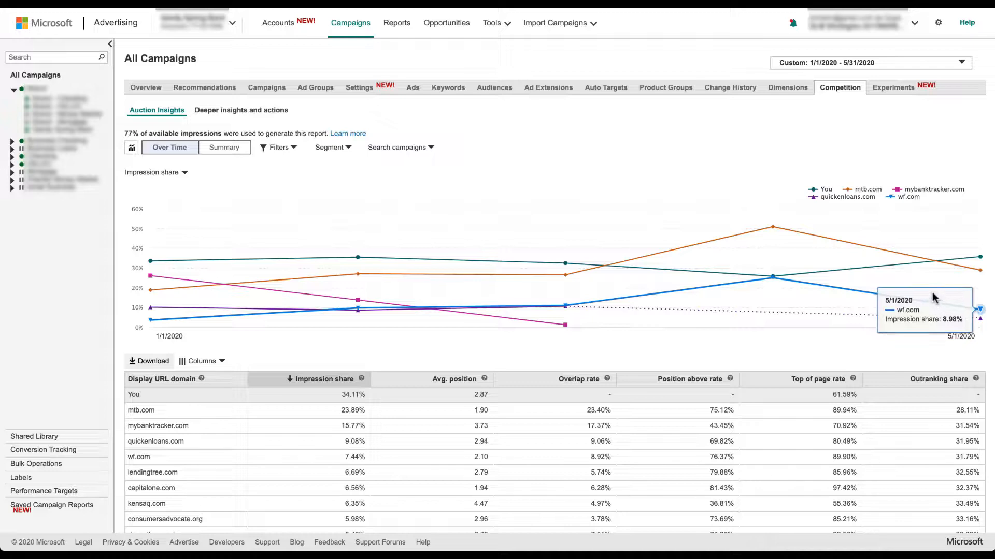
mouse_move(605, 265)
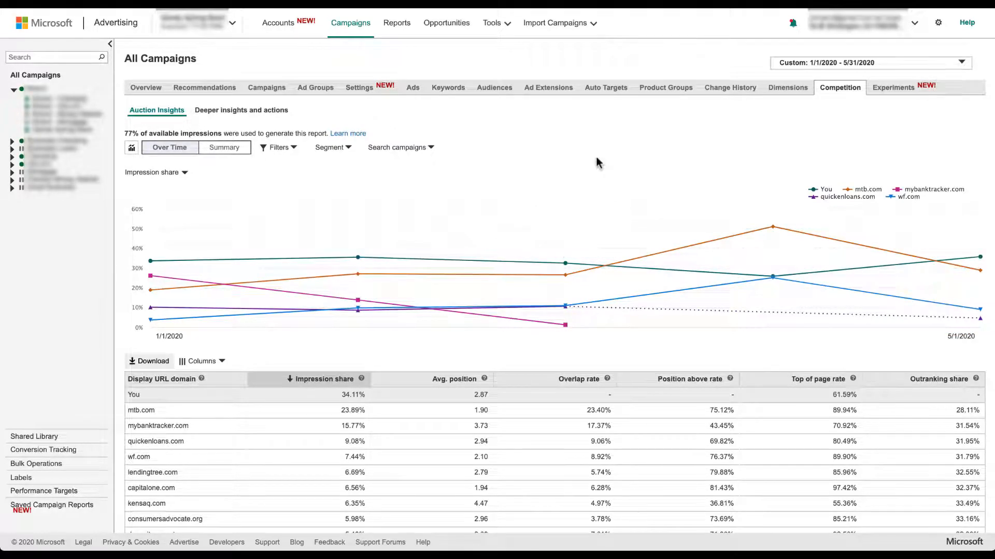
Try to segment the auction insights report by Week.
click(342, 150)
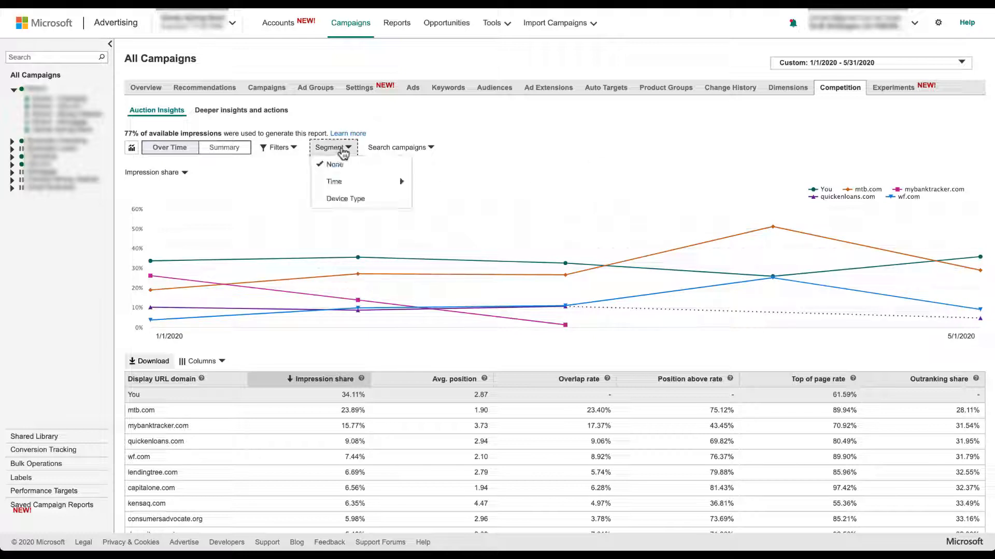
mouse_move(345, 185)
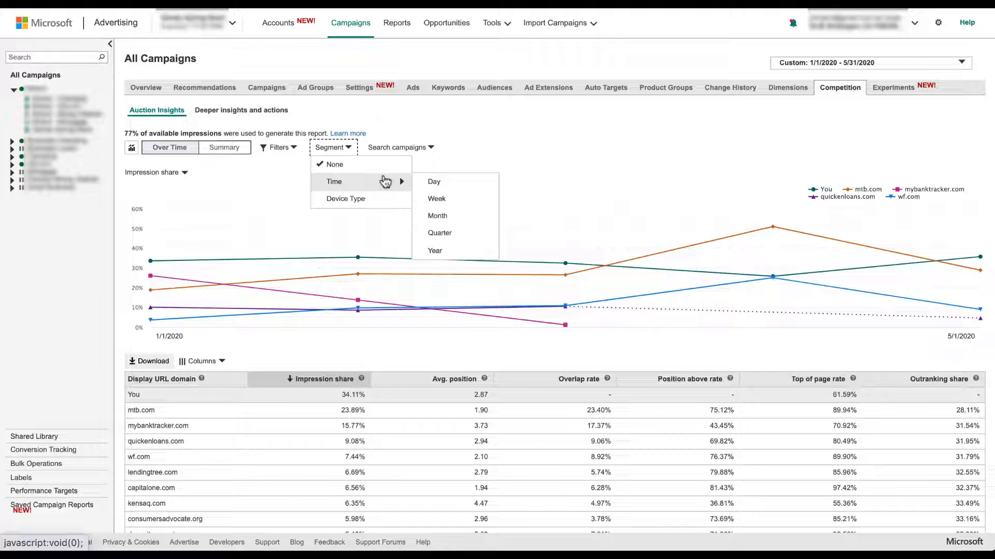
click(465, 198)
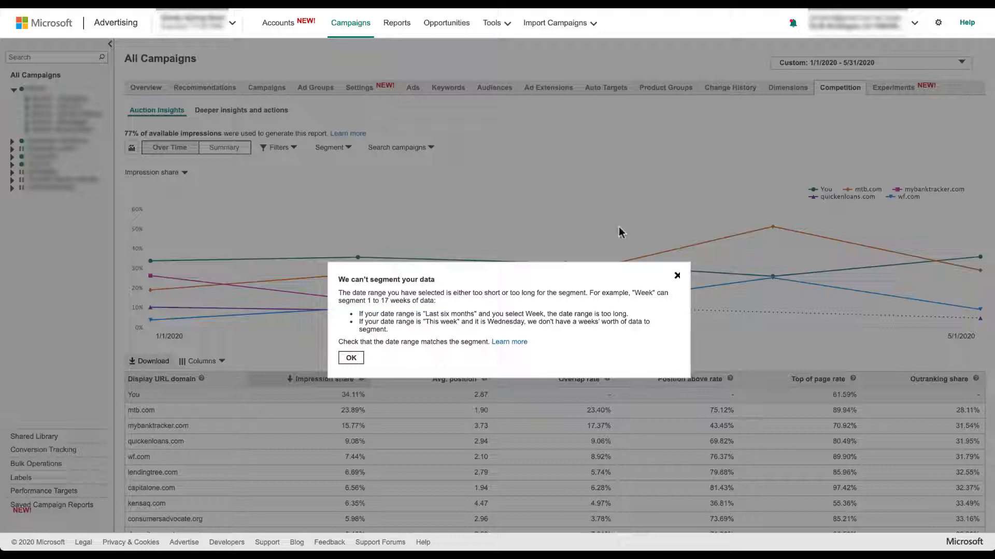
click(677, 277)
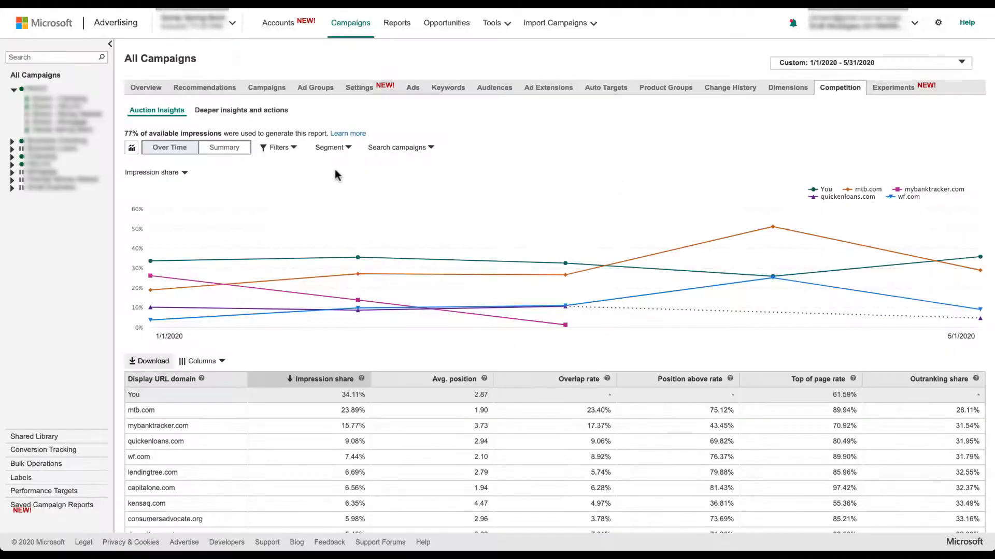
Segment the auction insights report by Month and review the monthly rows for each competitor domain.
click(342, 149)
mouse_move(346, 184)
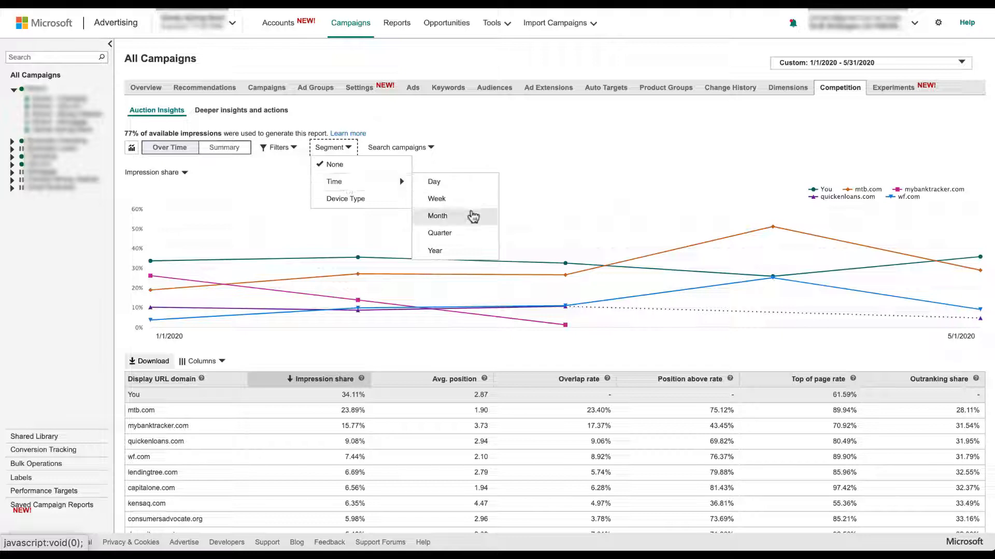
click(473, 216)
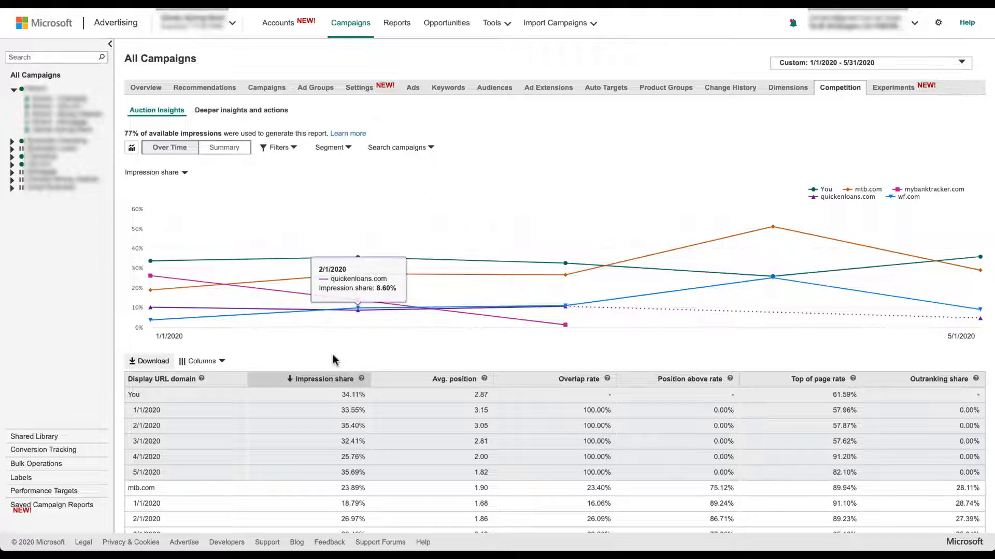
scroll(331, 352, down, 5)
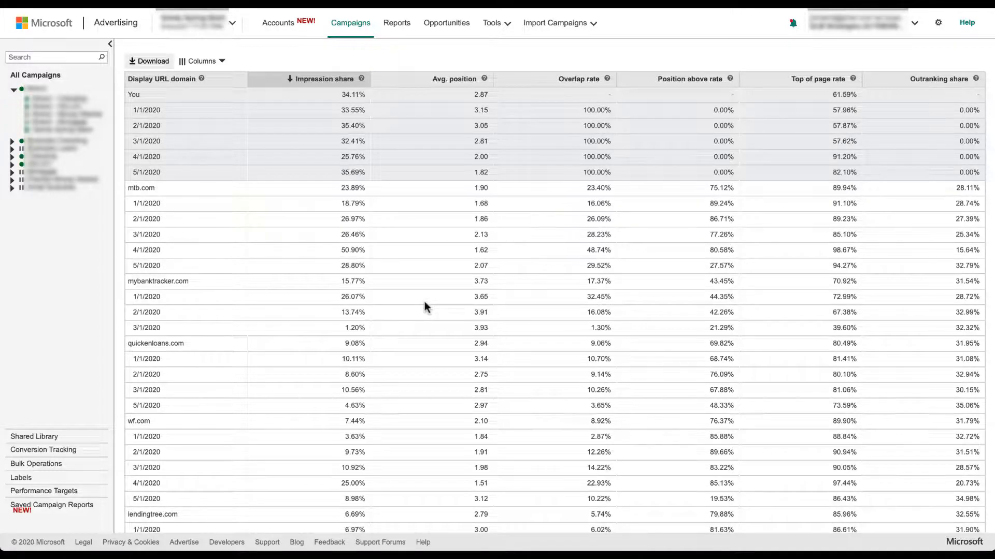
scroll(425, 307, up, 6)
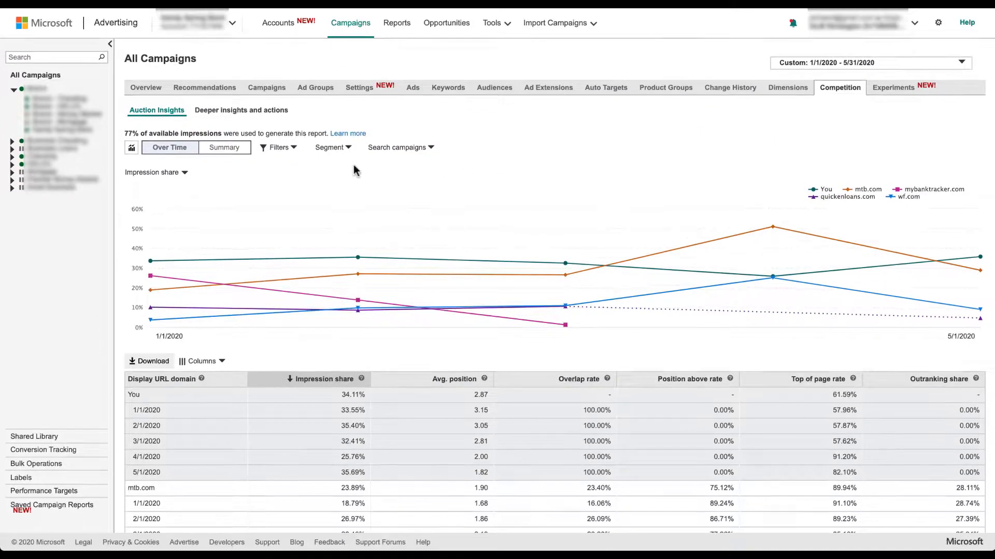
Segment the report by Device Type and set the main chart to Avg. position for Smartphone.
click(345, 155)
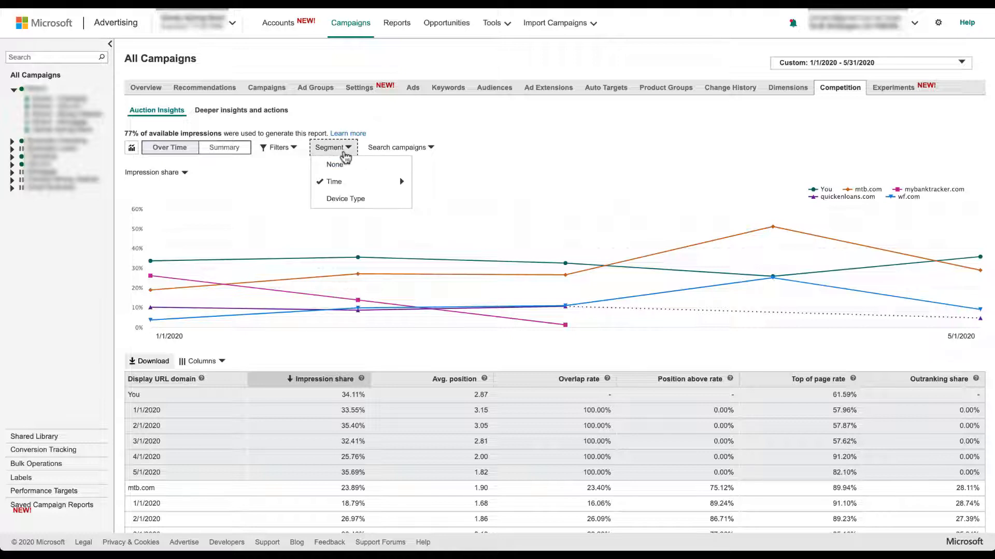
click(366, 201)
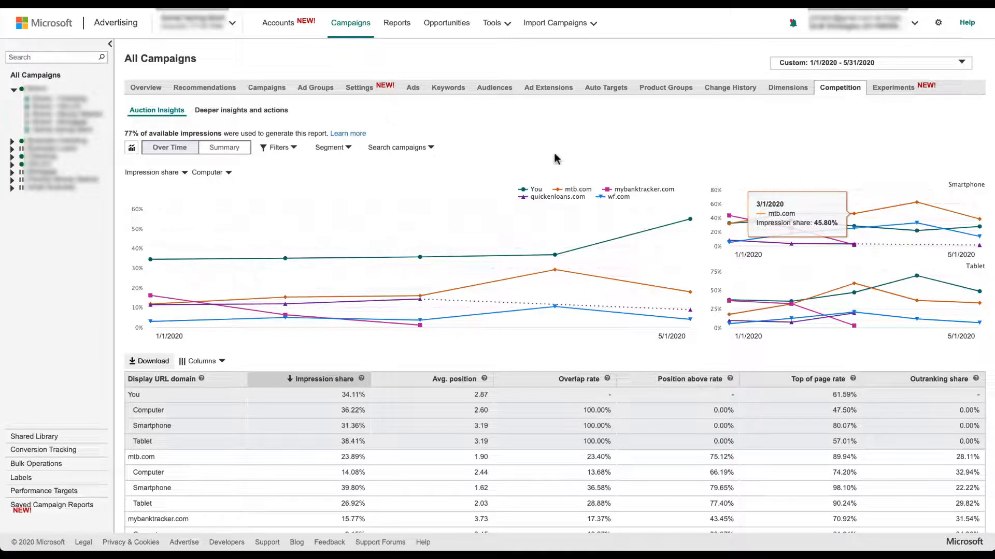
click(188, 174)
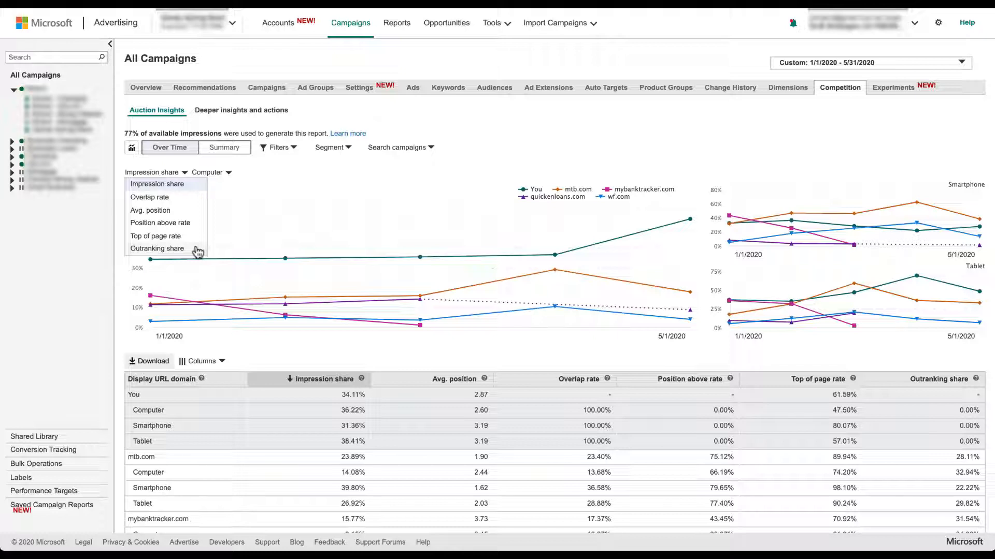
click(184, 212)
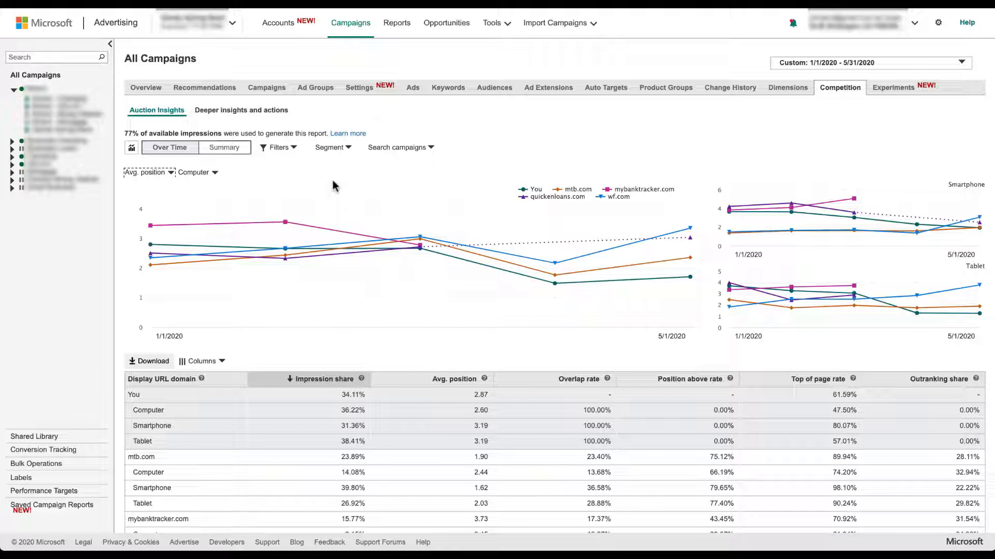
click(214, 174)
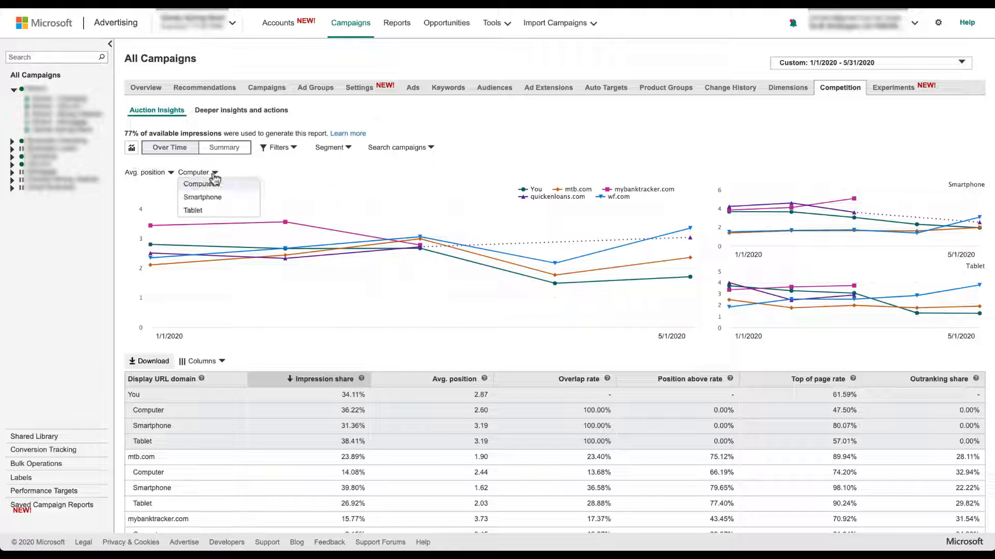
click(216, 201)
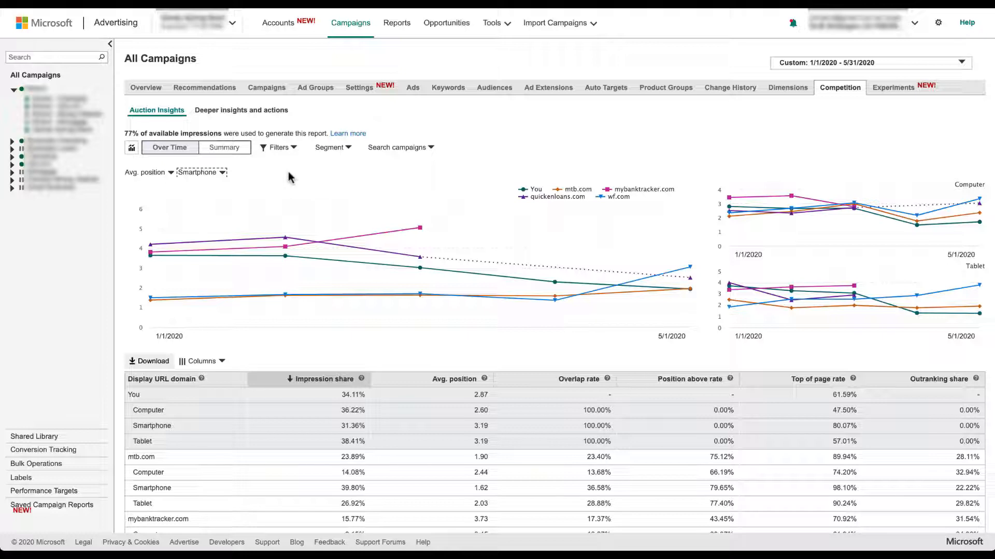
Switch the report to the Summary view and segment it by Device Type.
click(223, 149)
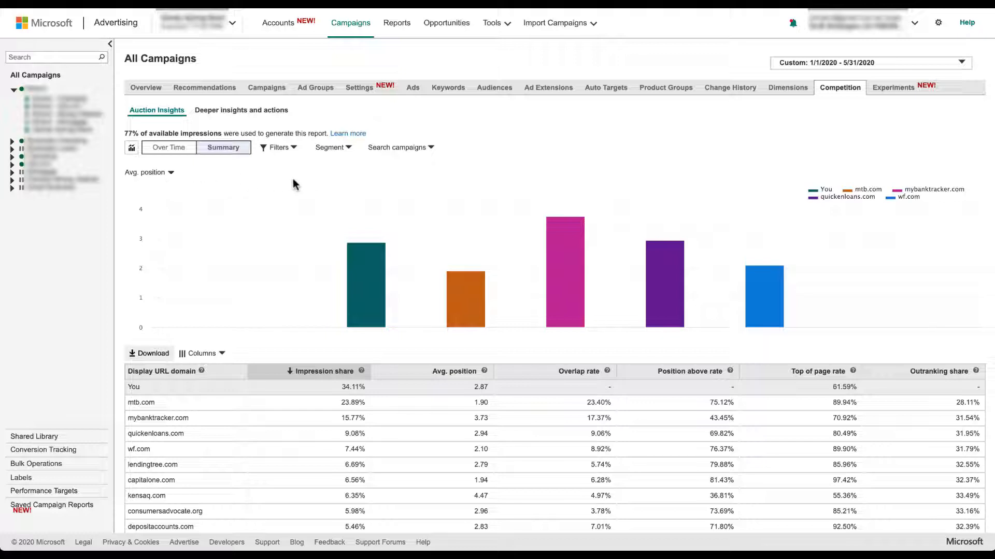
mouse_move(369, 290)
click(345, 147)
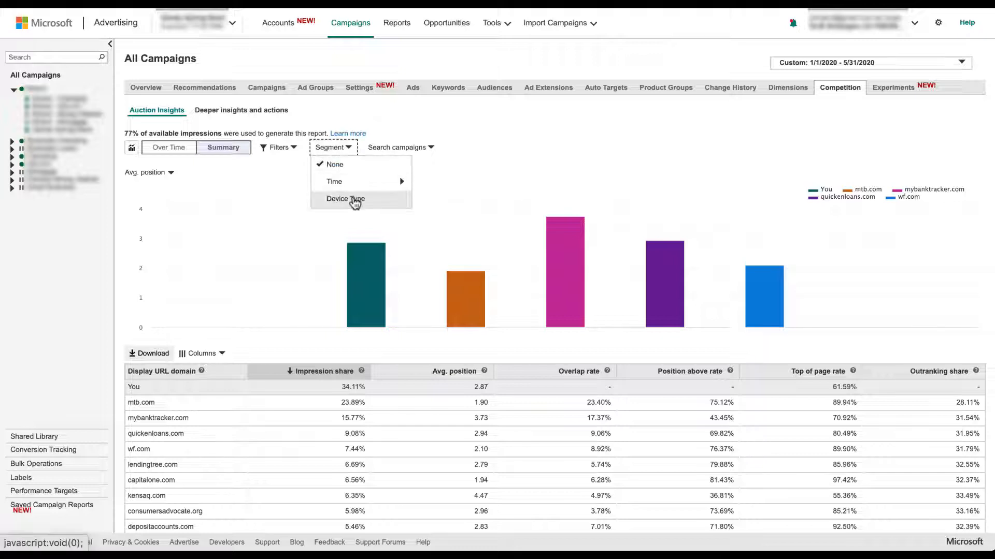
click(356, 202)
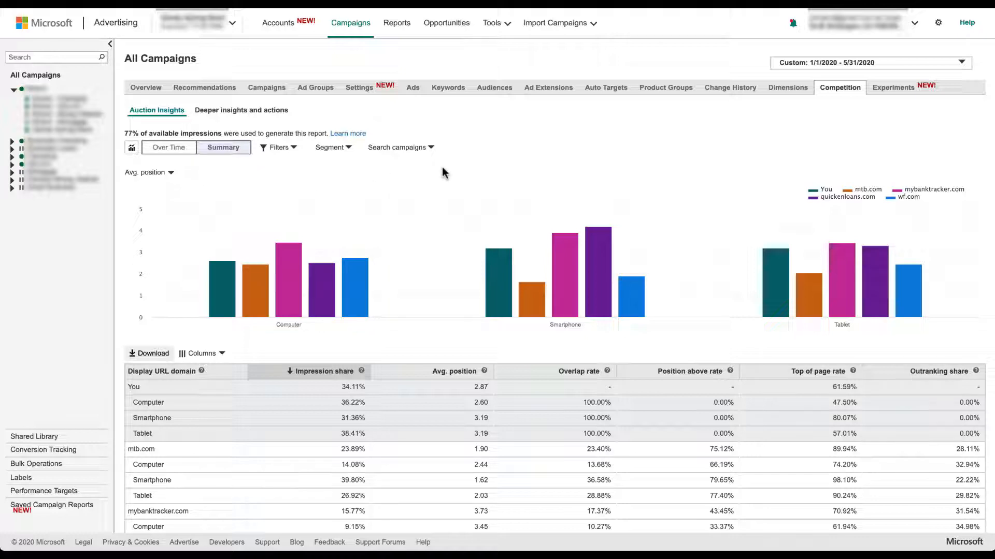
click(431, 151)
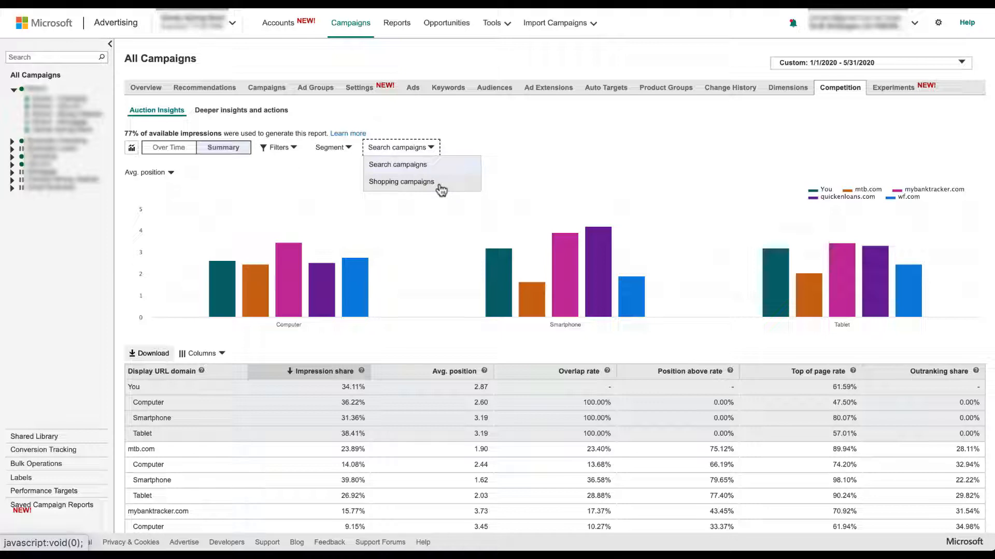
click(456, 135)
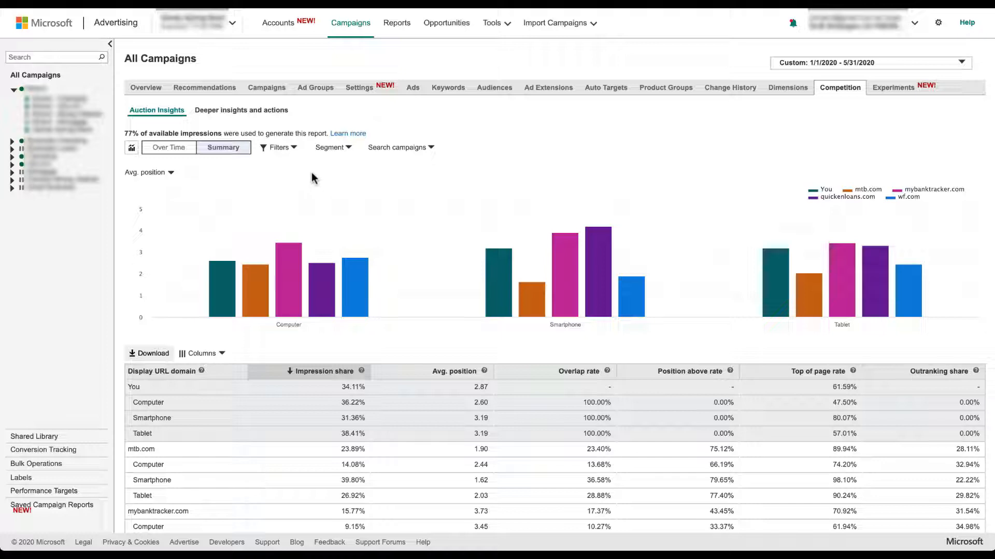
Remove the segmentation from the summary report and set the chart metric to Impression share.
click(330, 147)
click(331, 162)
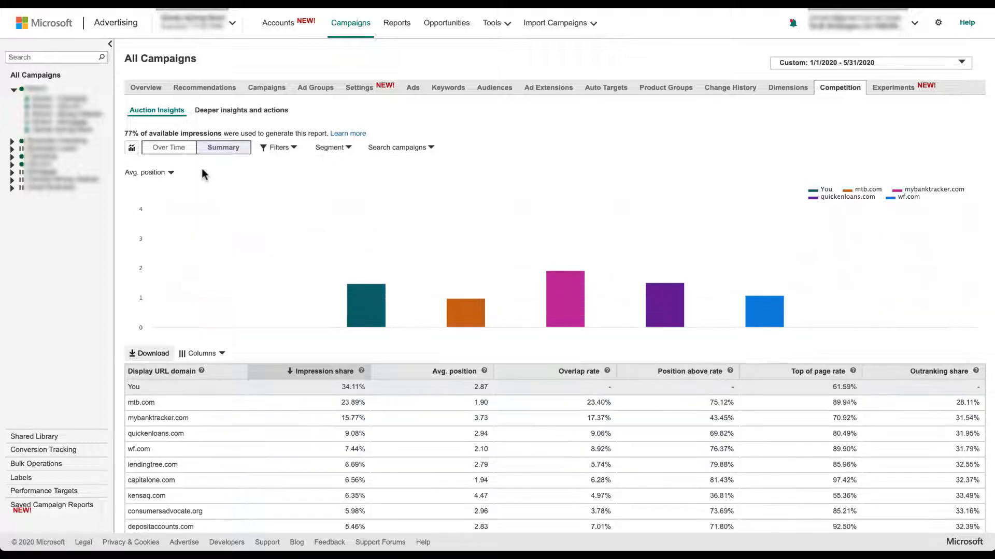
click(151, 173)
click(147, 187)
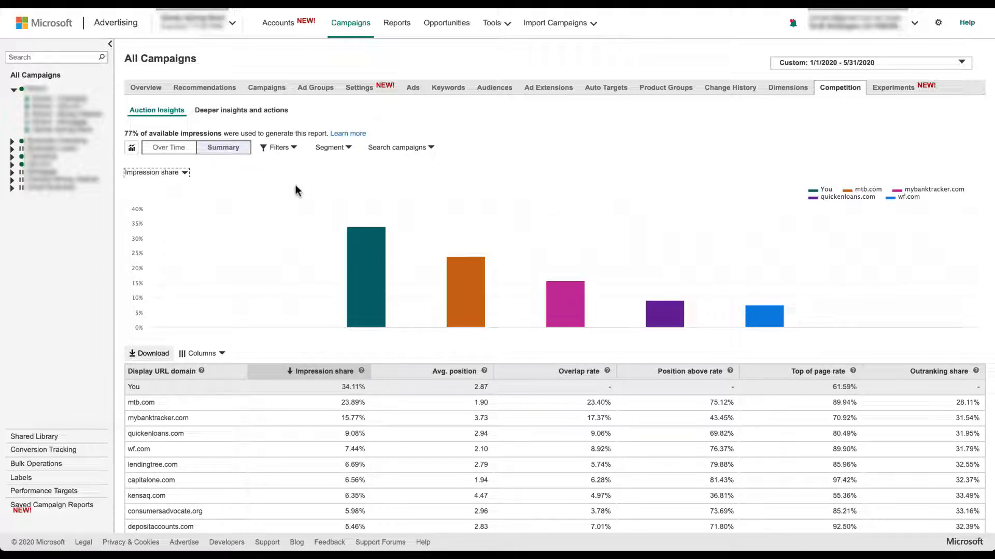
Filter the summary report to display URL domains containing mtb.com, mybanktracker.com, quickenloans.com and wf.com.
click(294, 151)
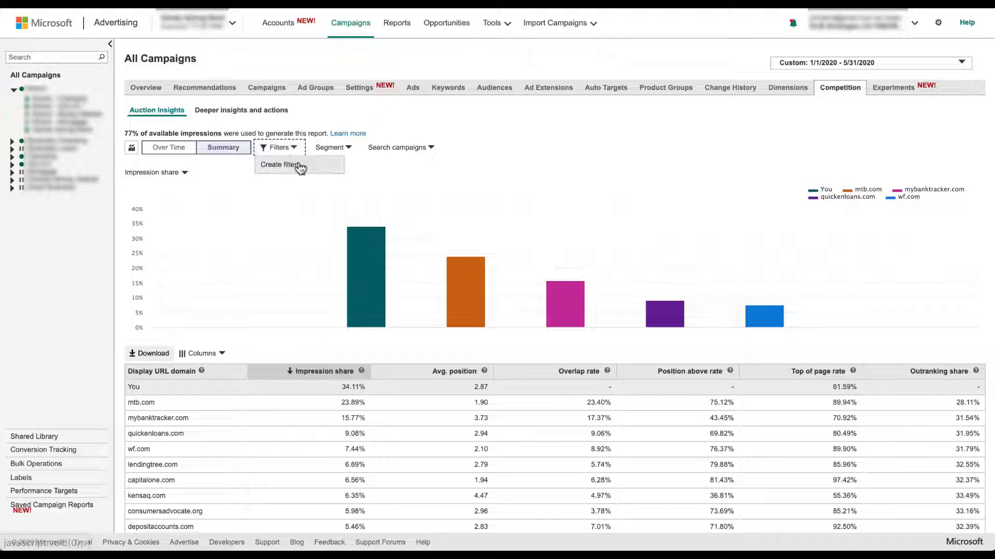
click(300, 166)
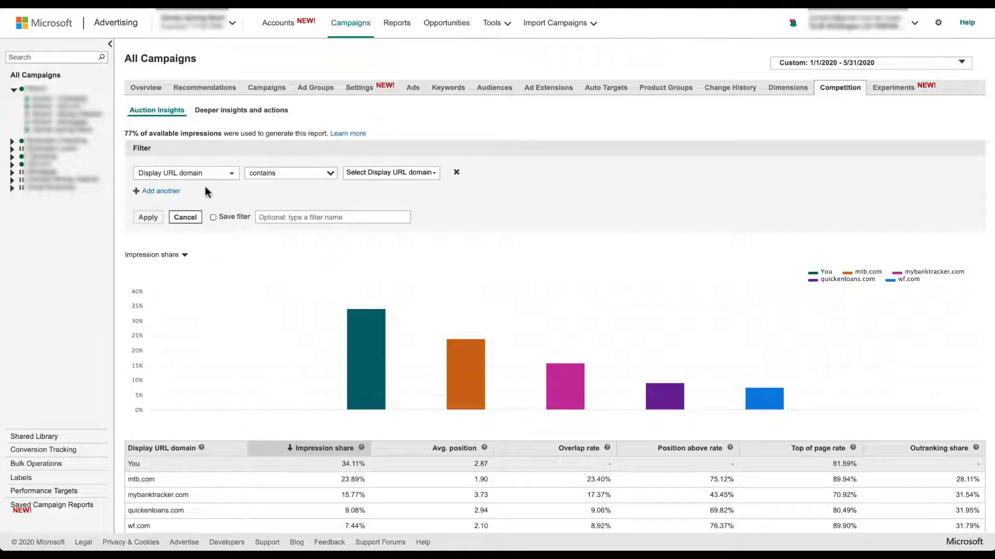
click(437, 178)
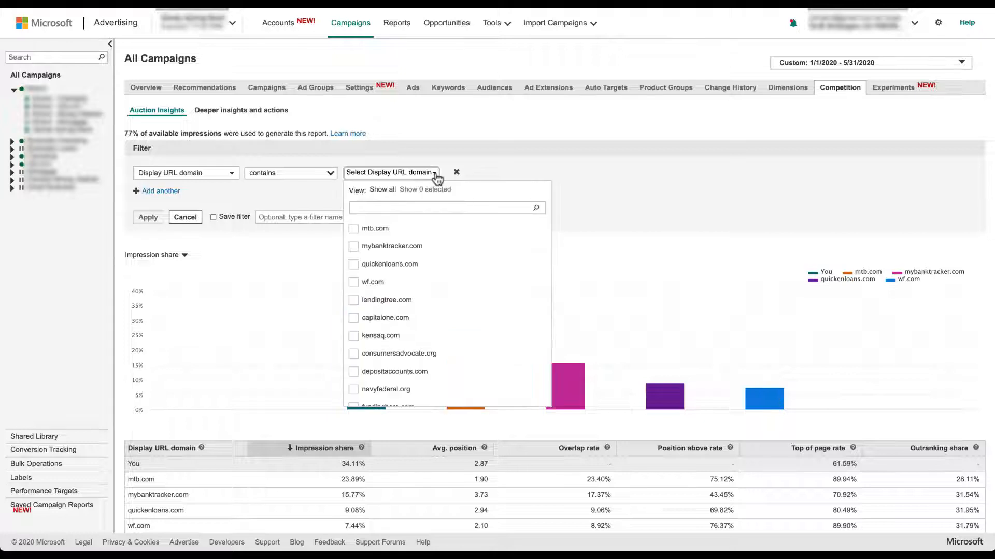
click(354, 228)
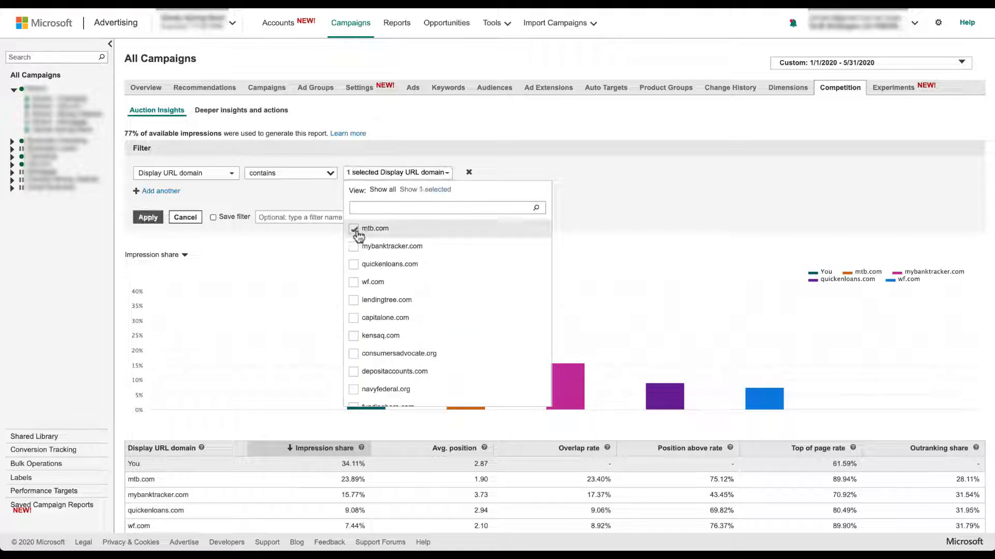
click(354, 247)
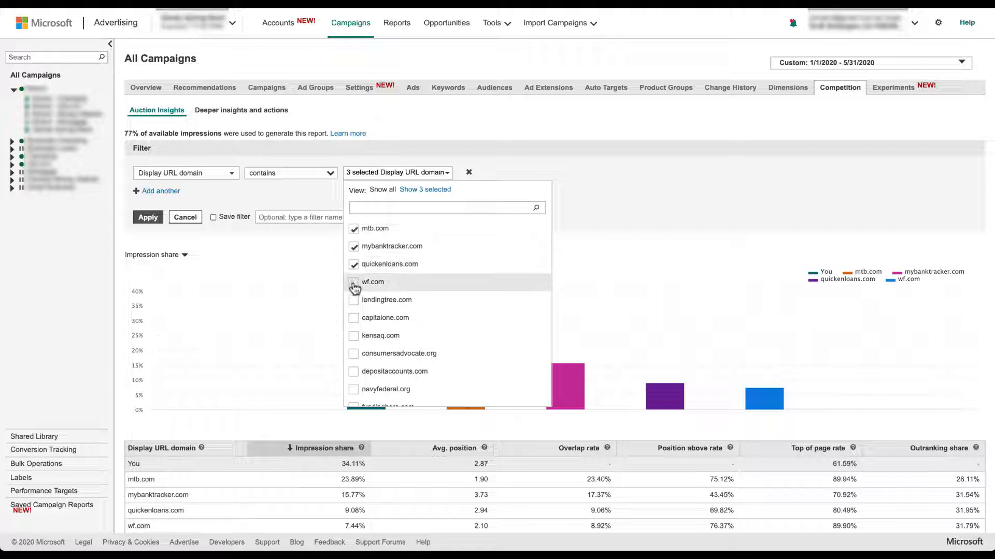
click(354, 283)
click(148, 217)
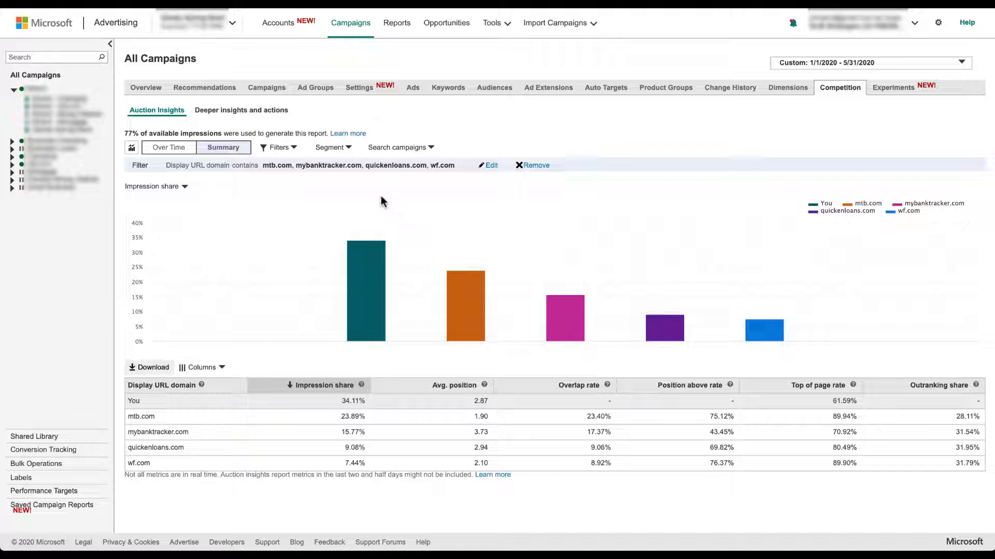
Replace the domain filter condition with Impression share greater than 15% and apply it to the report.
mouse_move(363, 254)
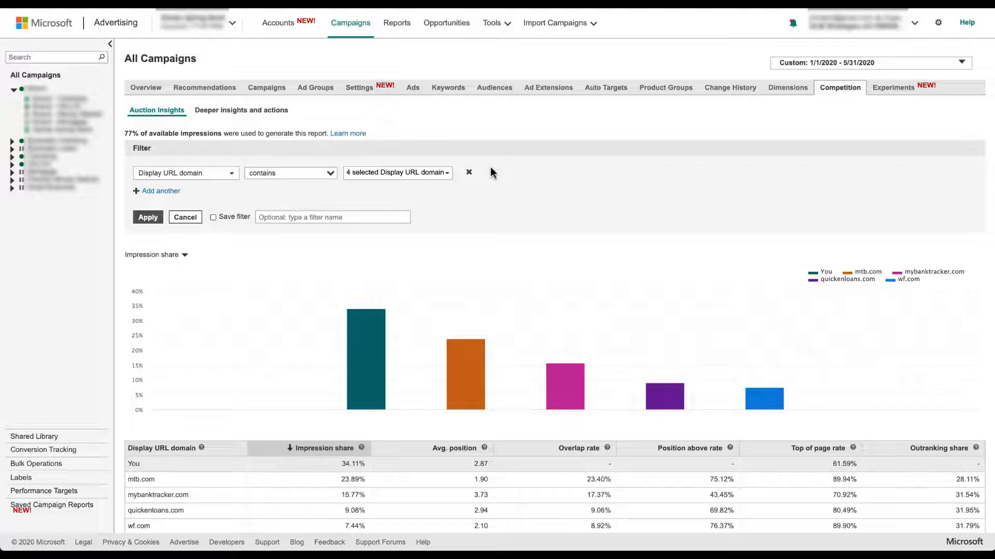
click(231, 176)
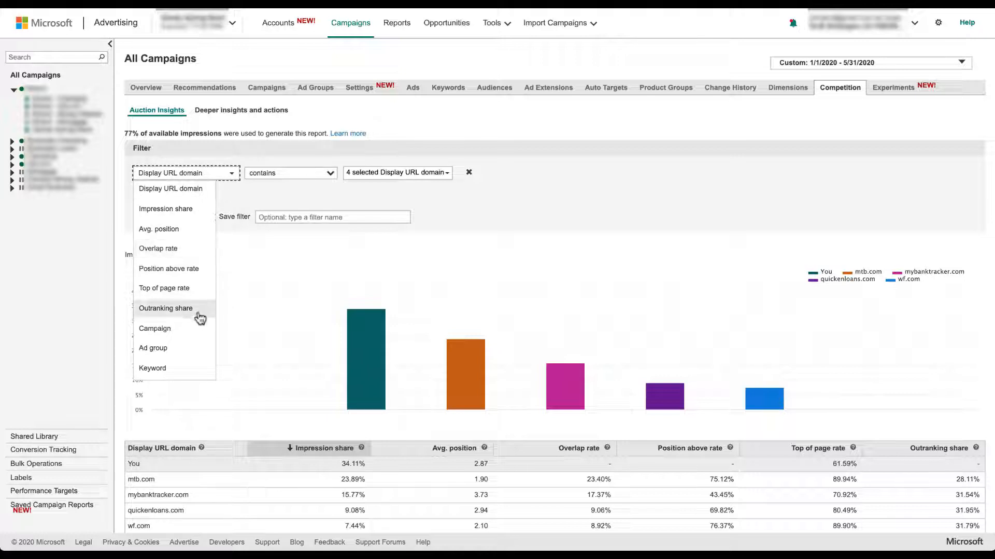
click(202, 209)
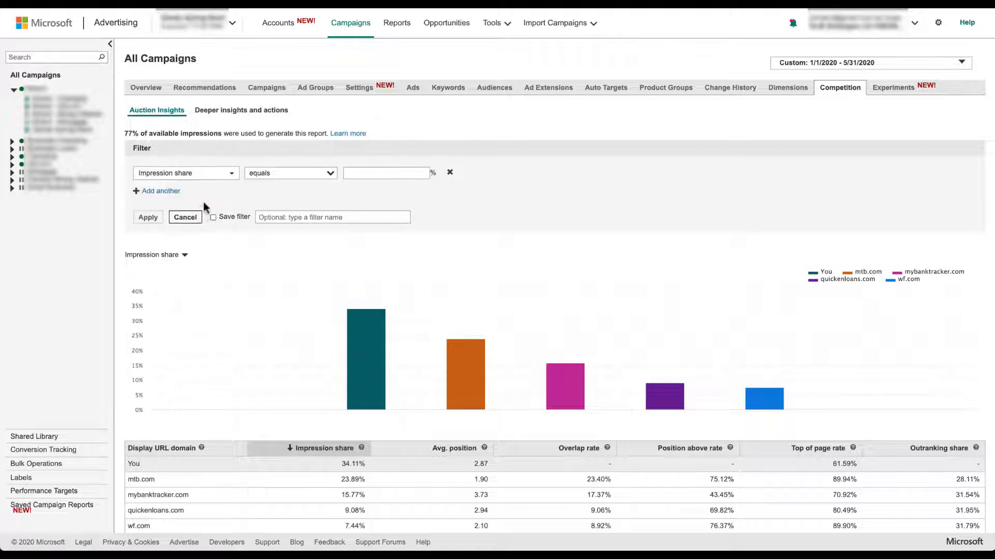
click(330, 173)
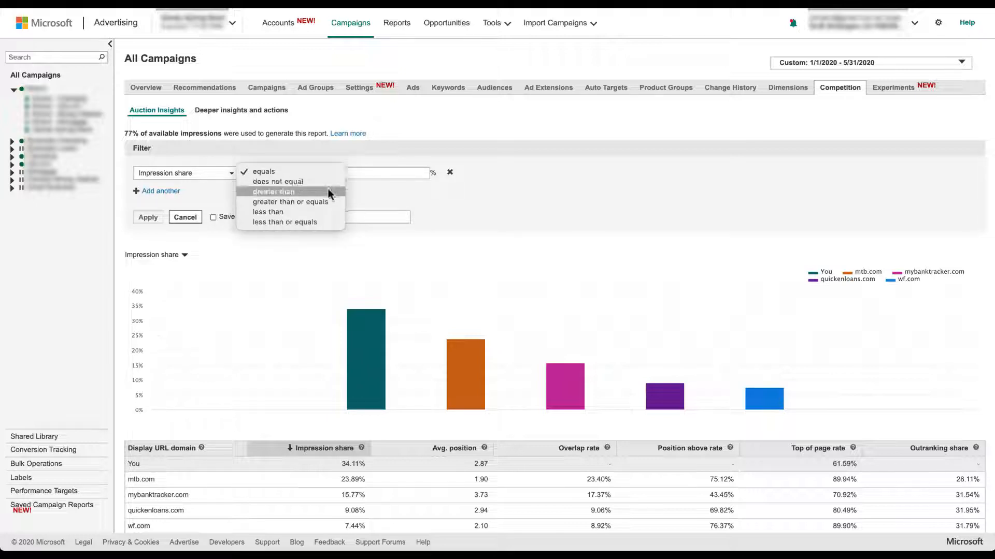
click(328, 192)
click(365, 173)
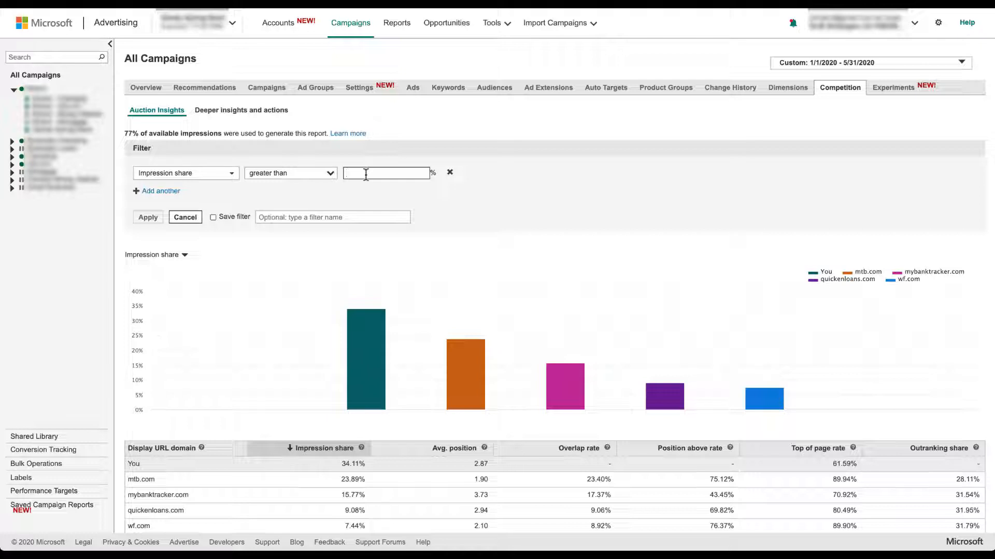
text(15)
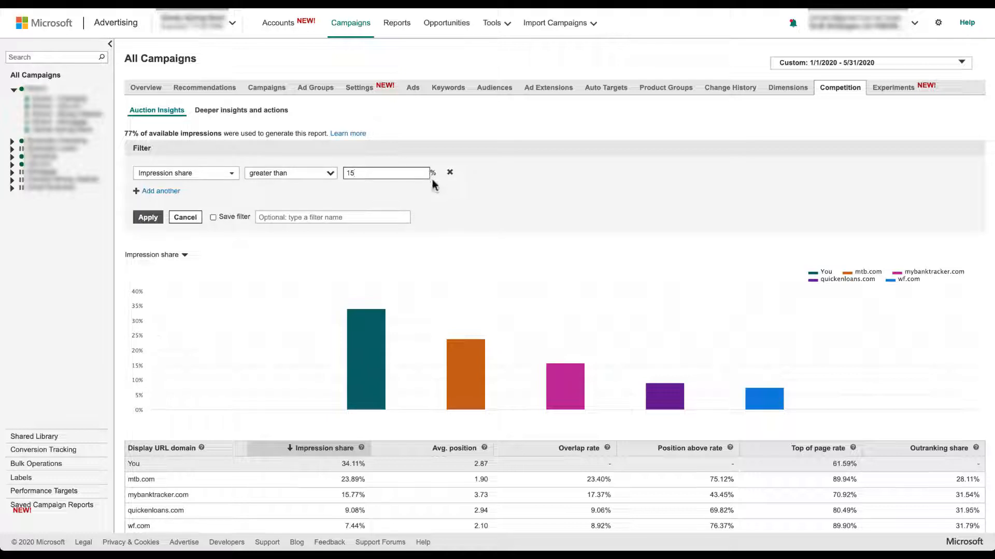
click(150, 219)
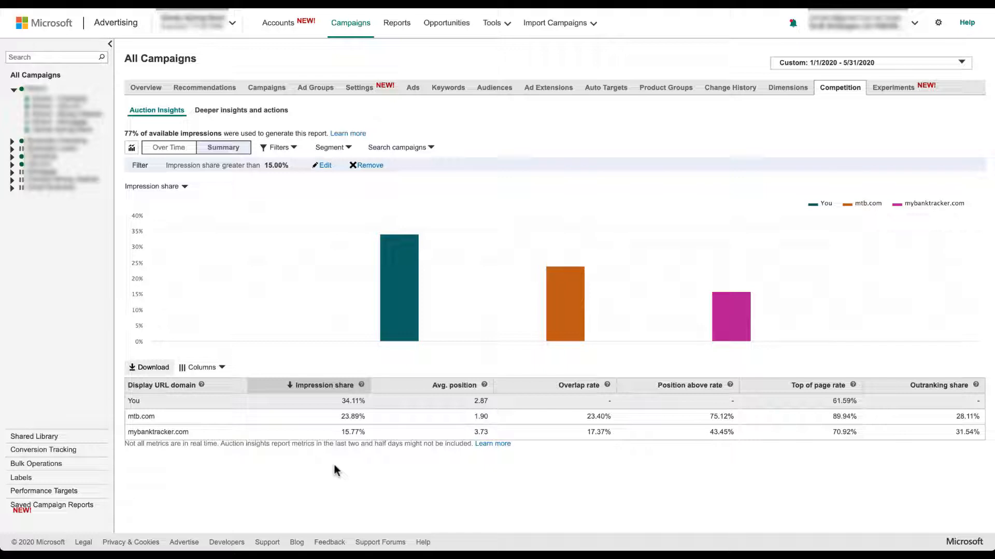
Change the report filter to Campaign contains Brand and apply it.
click(323, 167)
click(231, 175)
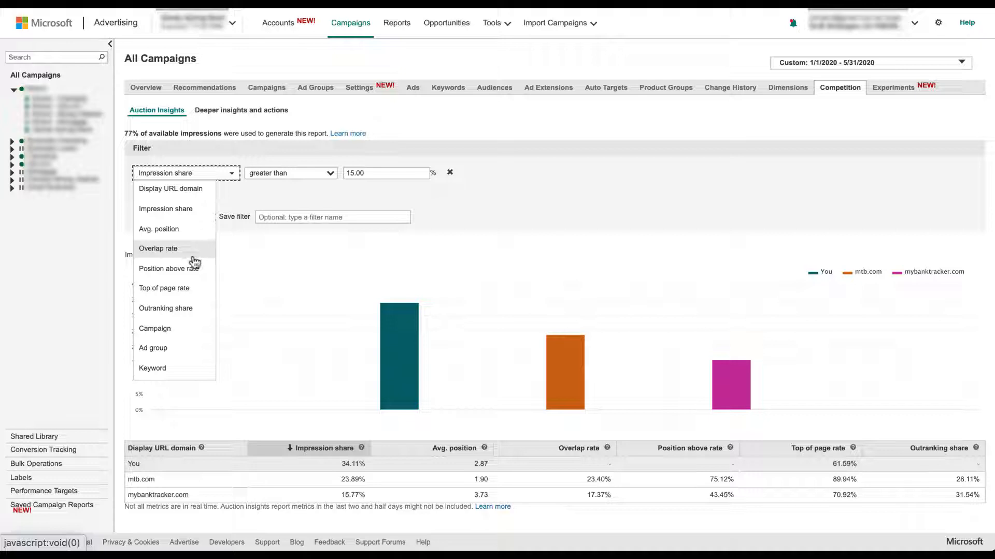
click(194, 332)
click(402, 176)
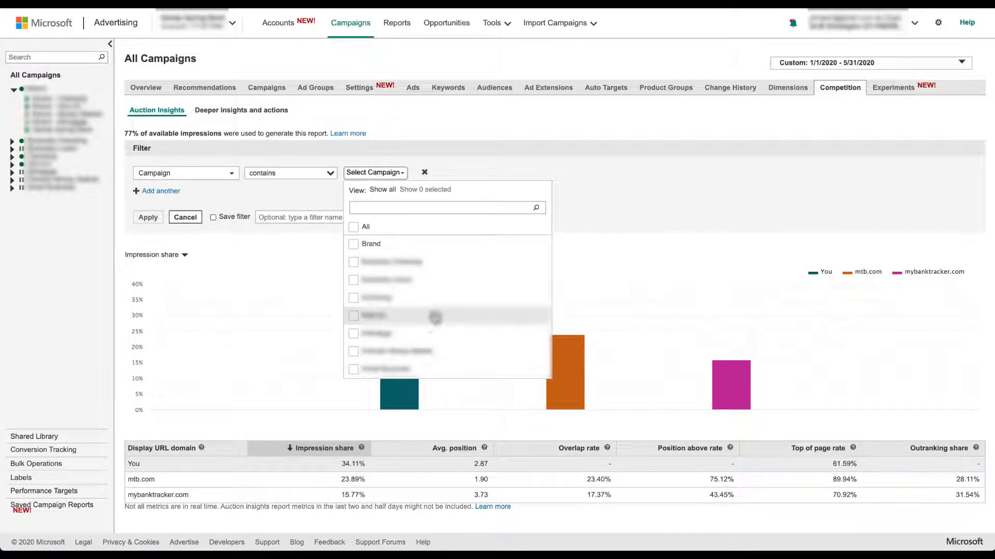
click(354, 245)
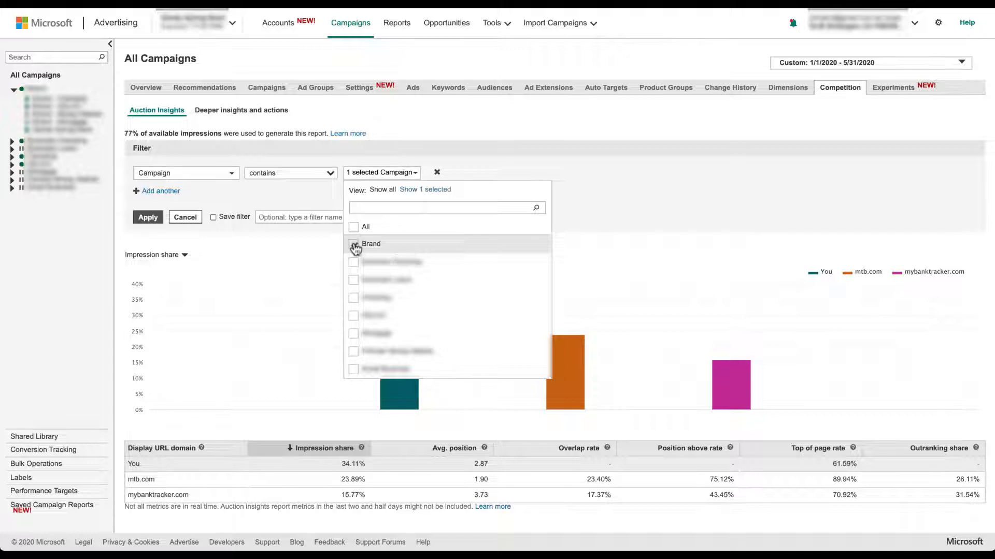
click(148, 217)
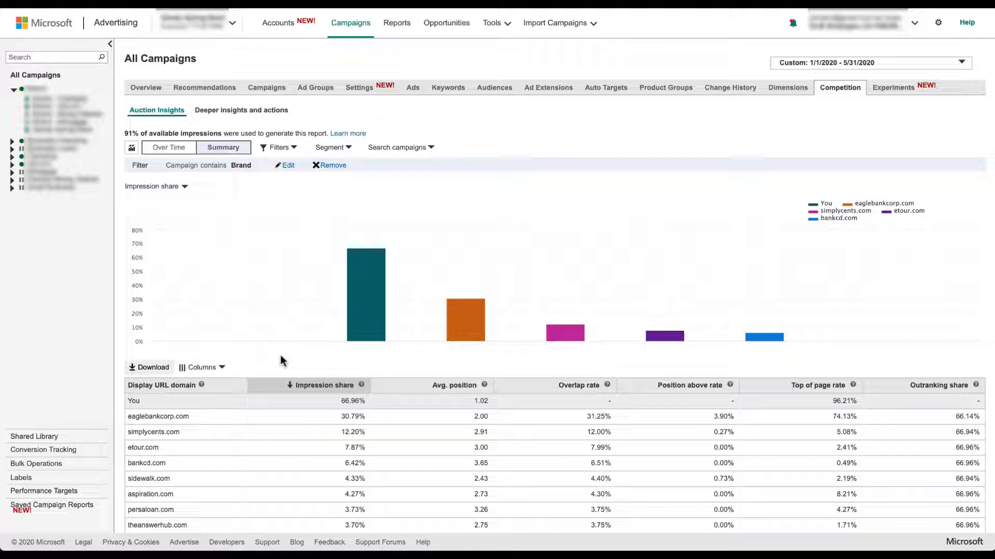
click(286, 165)
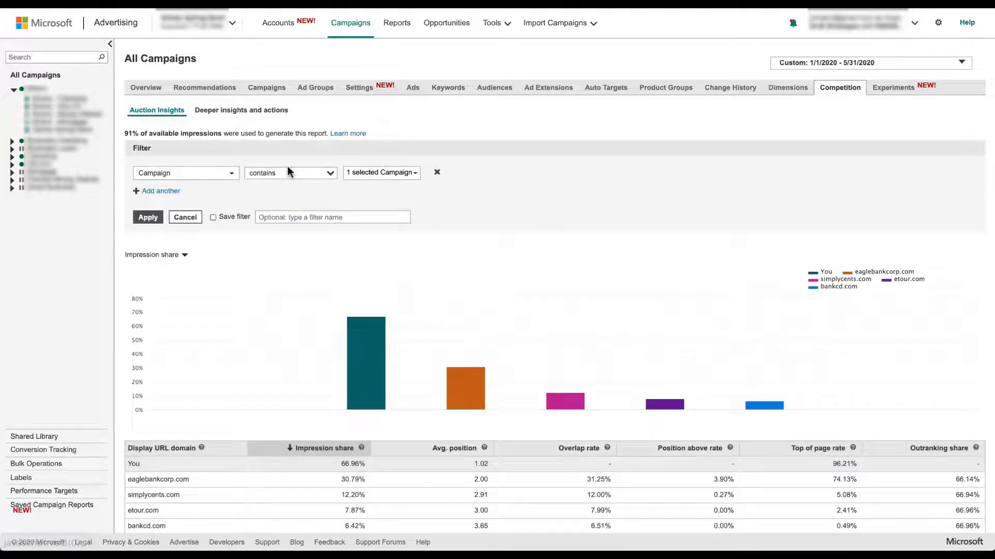
click(229, 174)
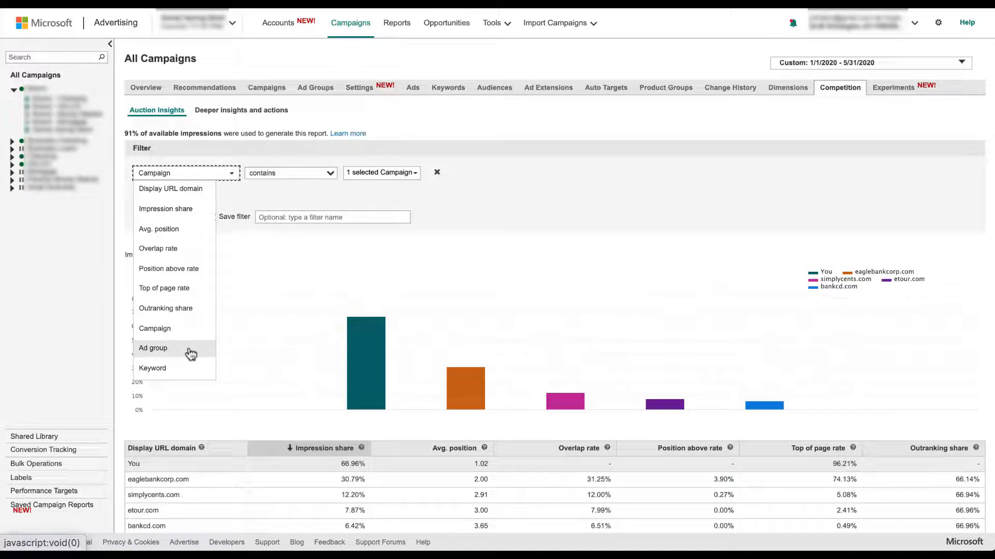
click(190, 350)
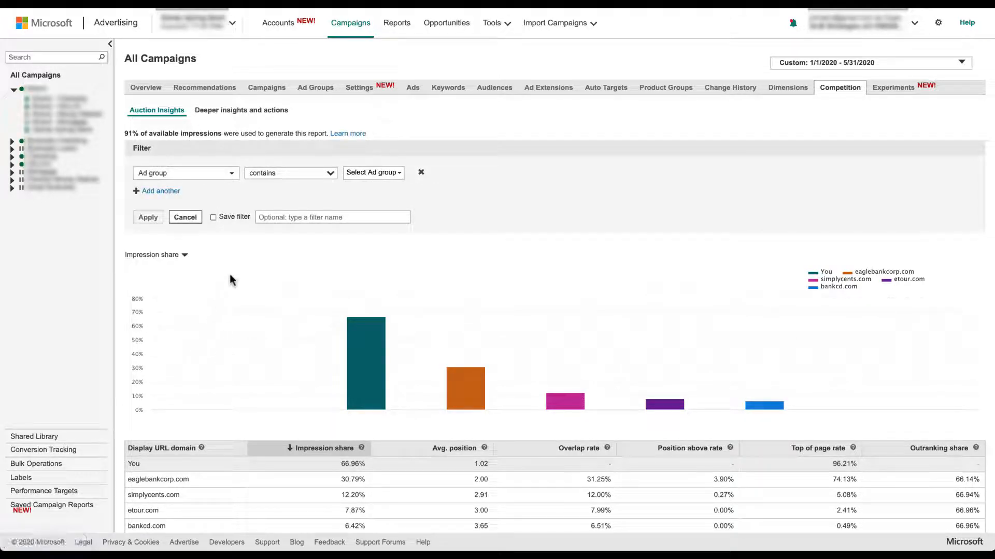
click(392, 172)
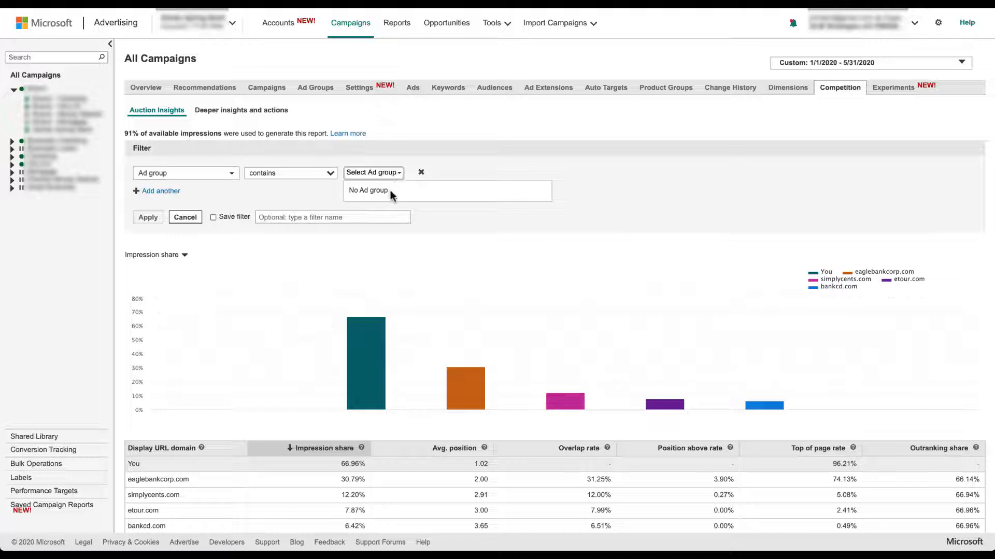
click(192, 216)
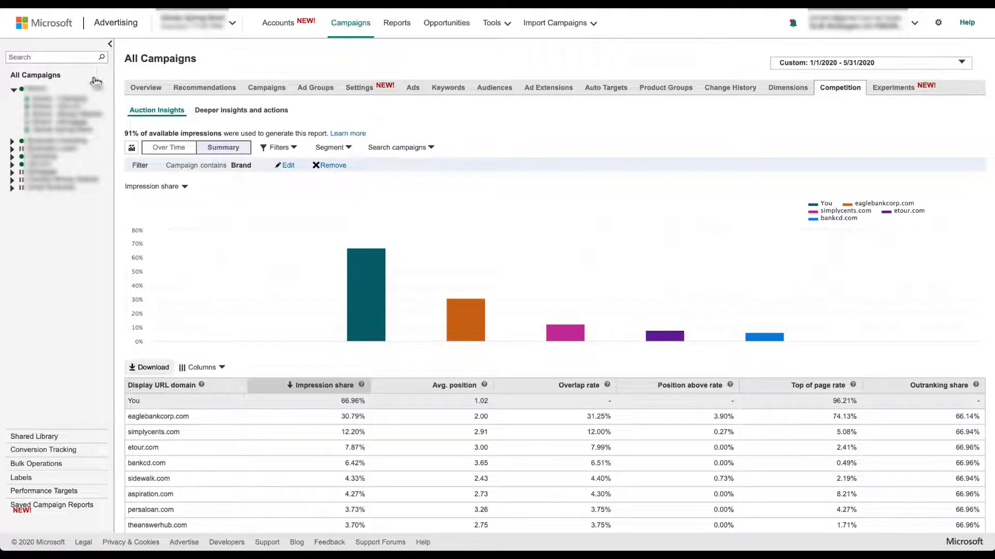
Open the Brand campaign and filter its auction insights report to the last ad group in the filter's list.
click(37, 91)
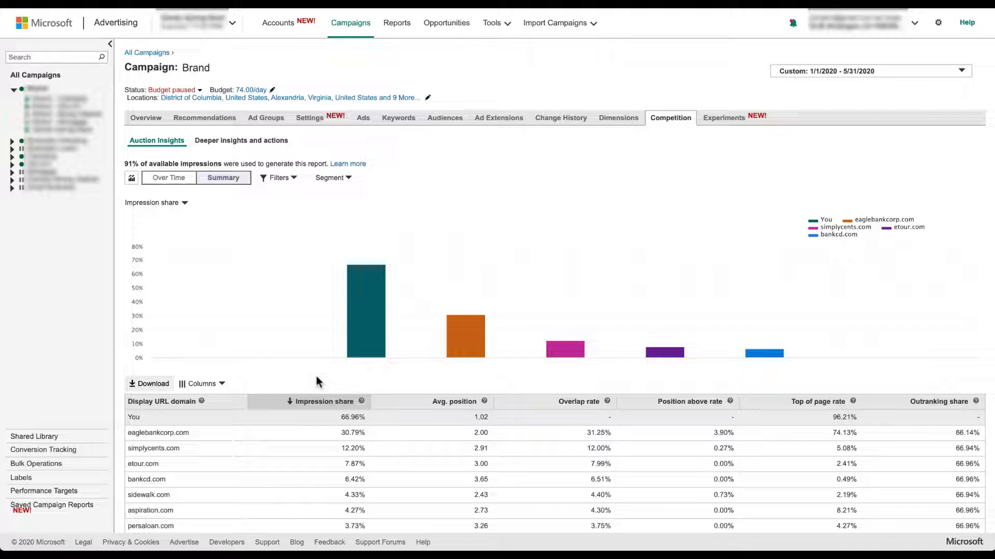
click(299, 185)
click(290, 194)
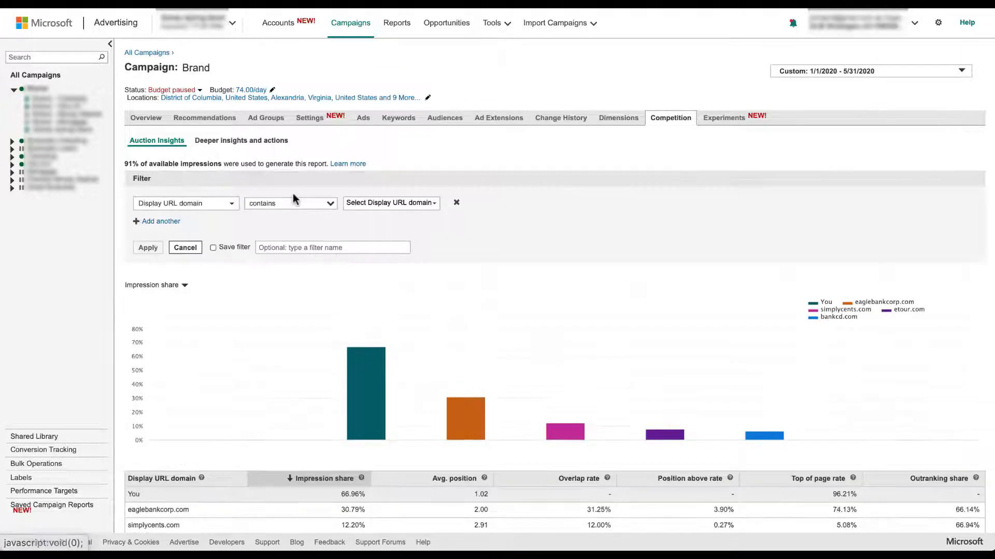
click(231, 203)
click(197, 356)
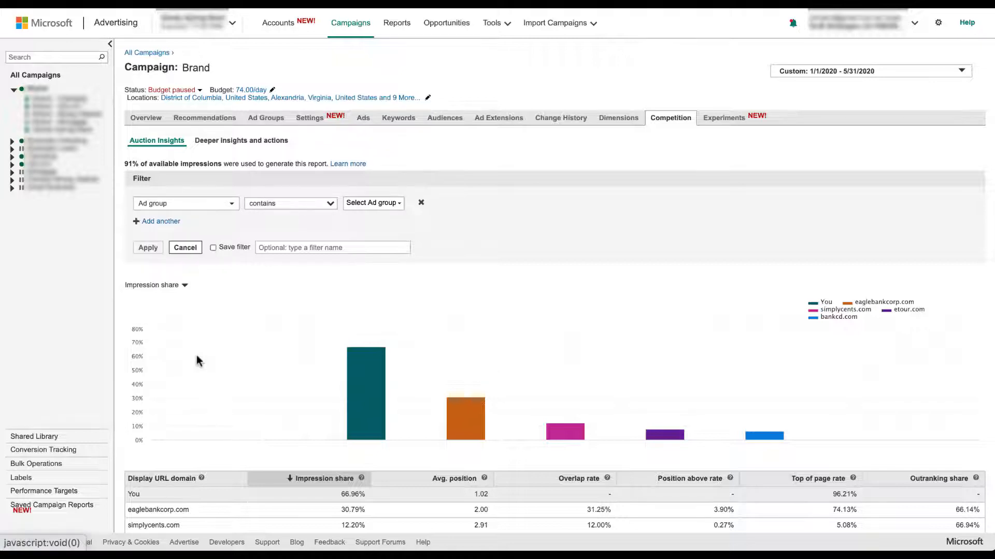
click(372, 202)
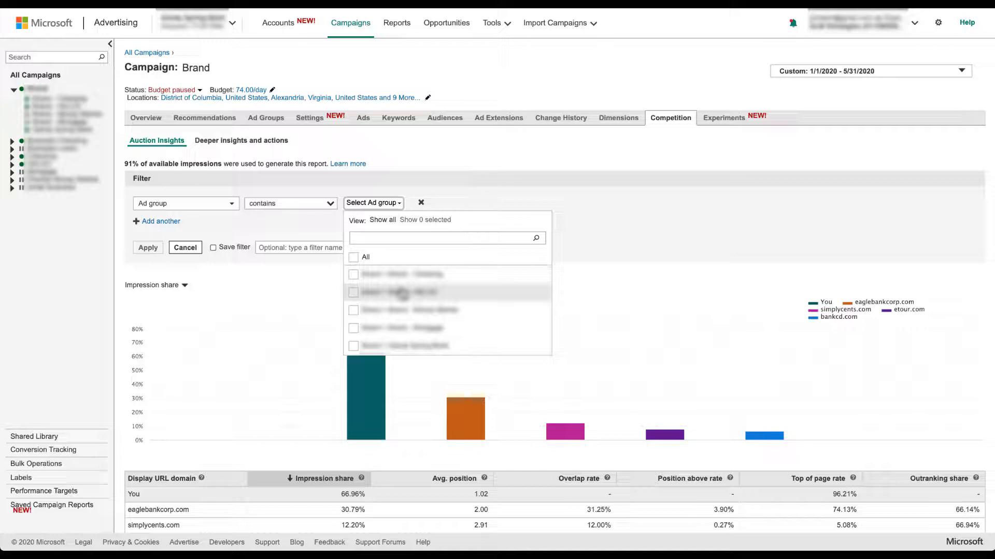
click(321, 230)
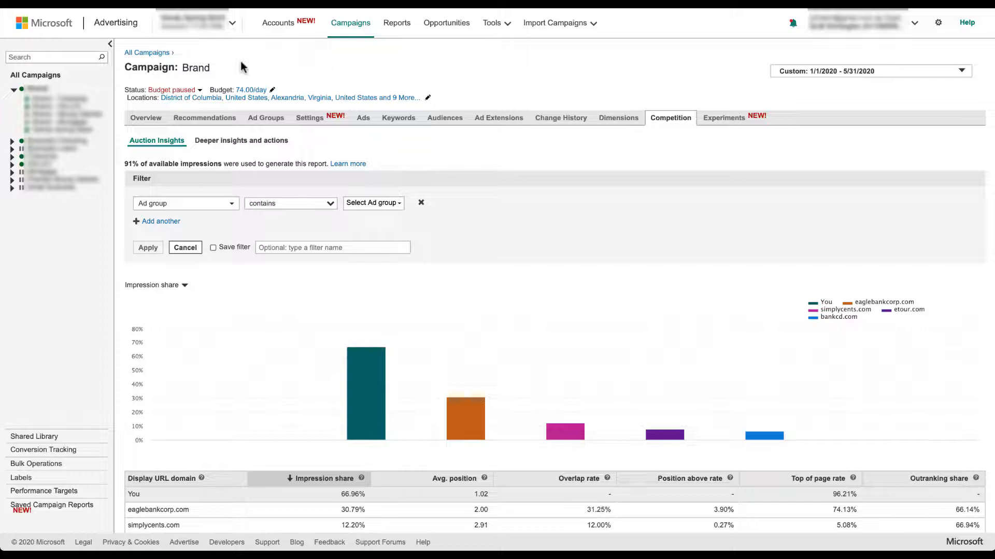
click(395, 203)
click(353, 346)
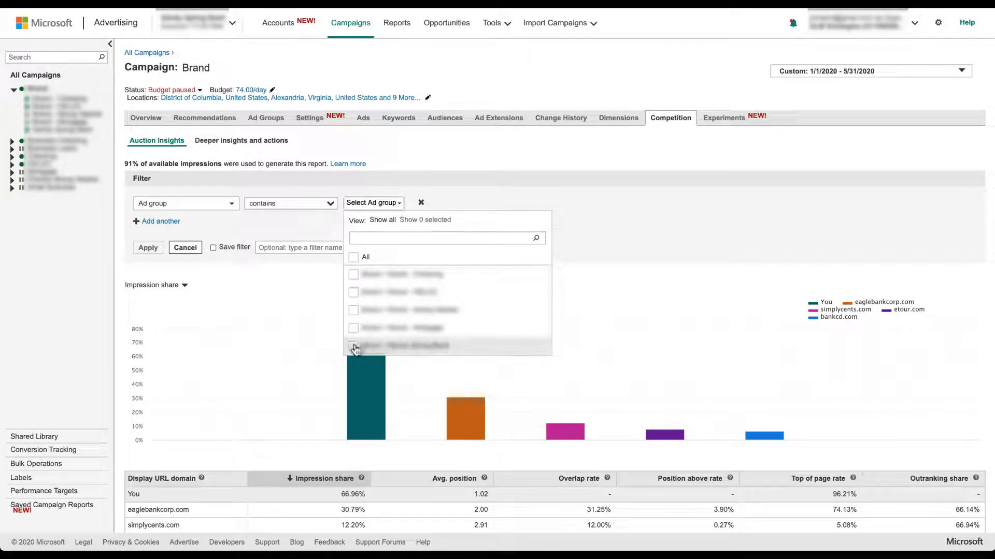
click(148, 248)
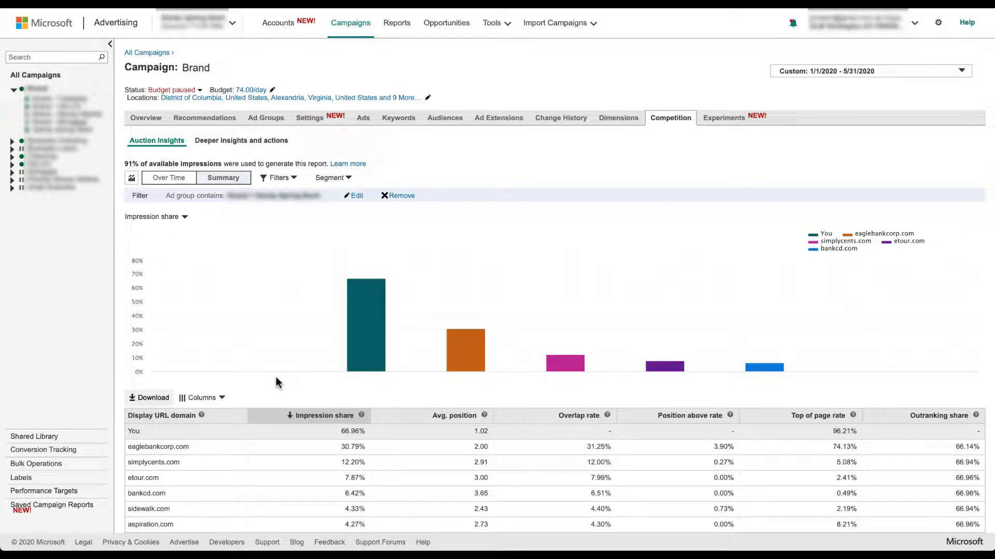
Segment the Brand campaign's filtered summary report by Device Type.
click(342, 178)
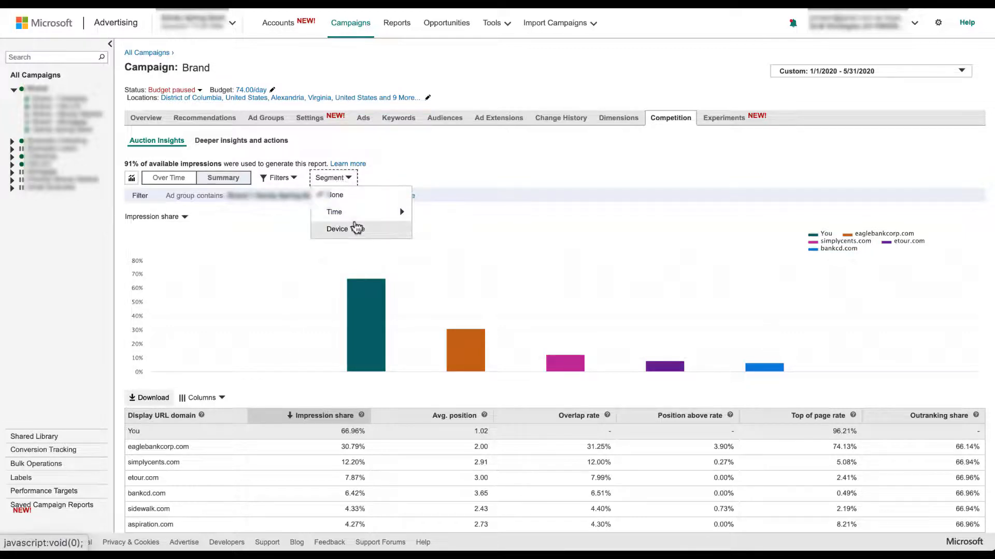
click(356, 228)
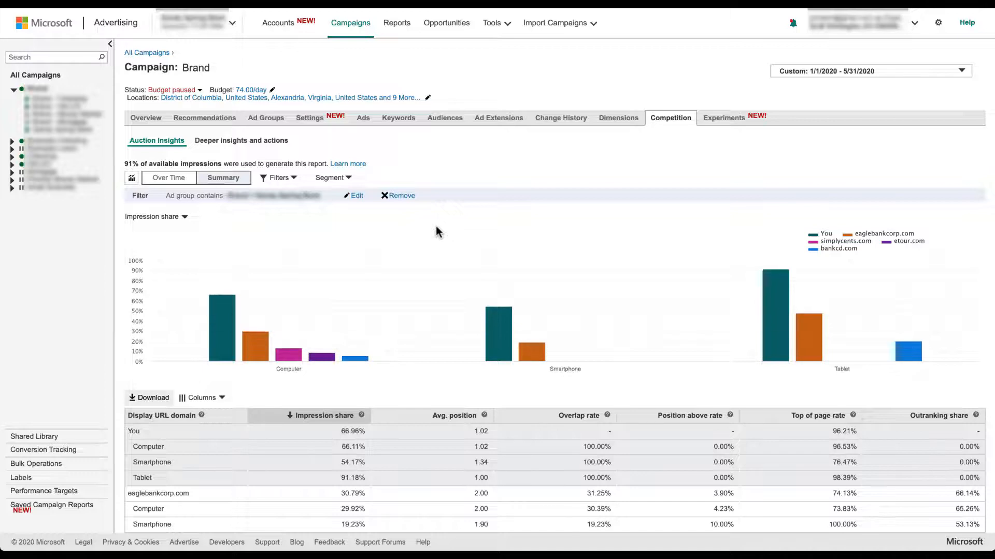